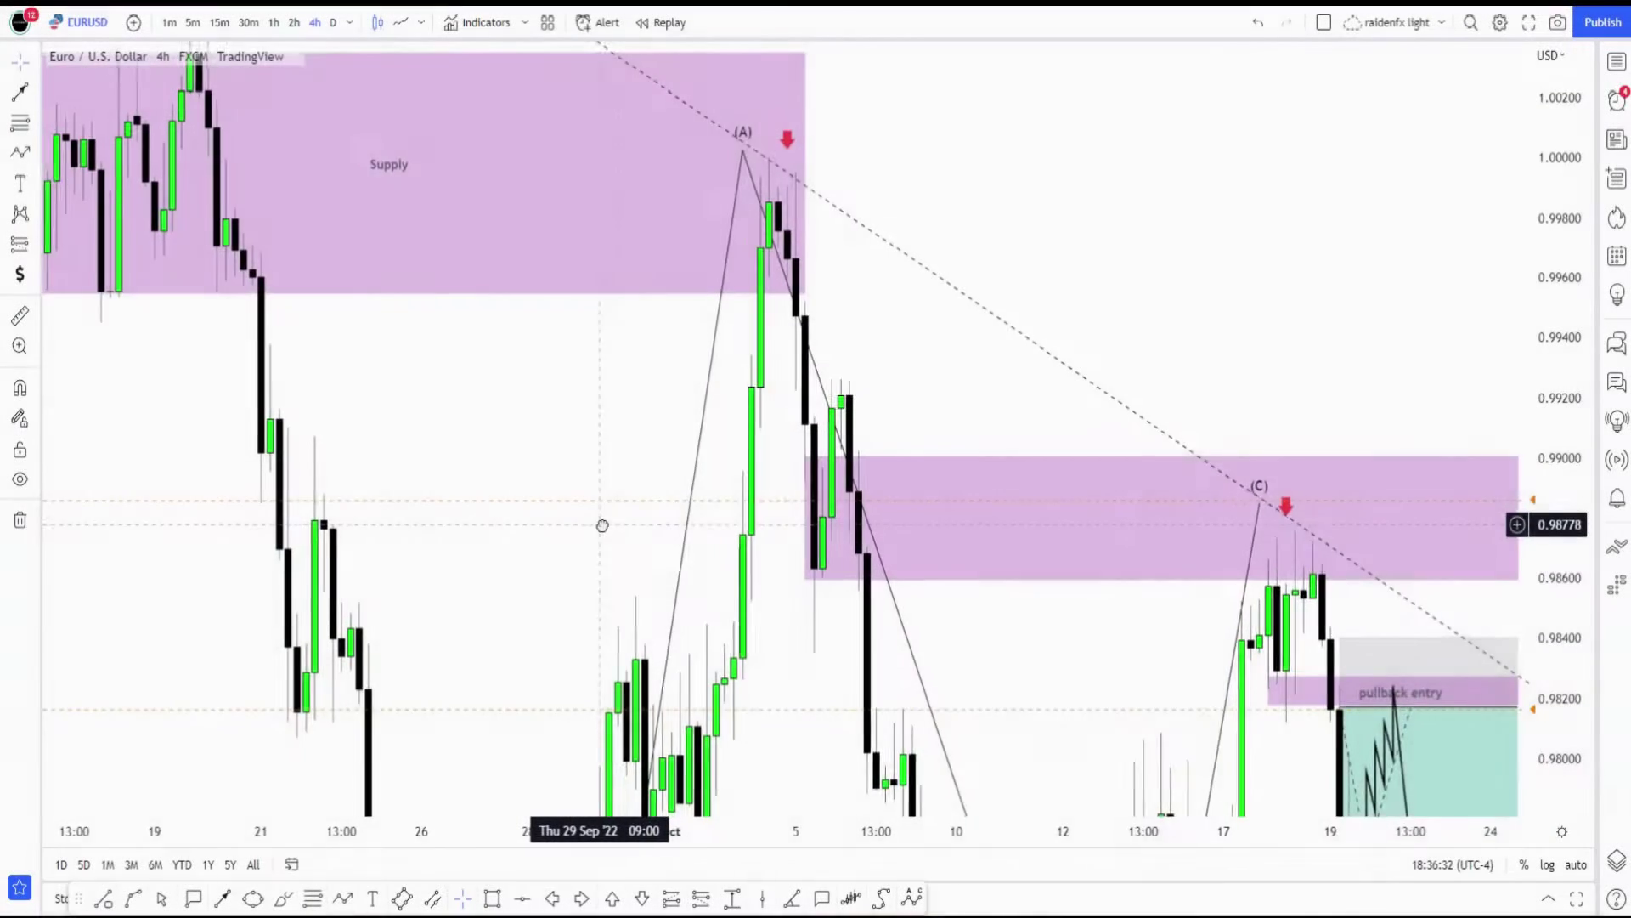
# Examine the supply zones and the descending trendline's rejection points on the 4-hour EURUSD chart.
pyautogui.moveTo(601, 524); pyautogui.dragTo(728, 575)
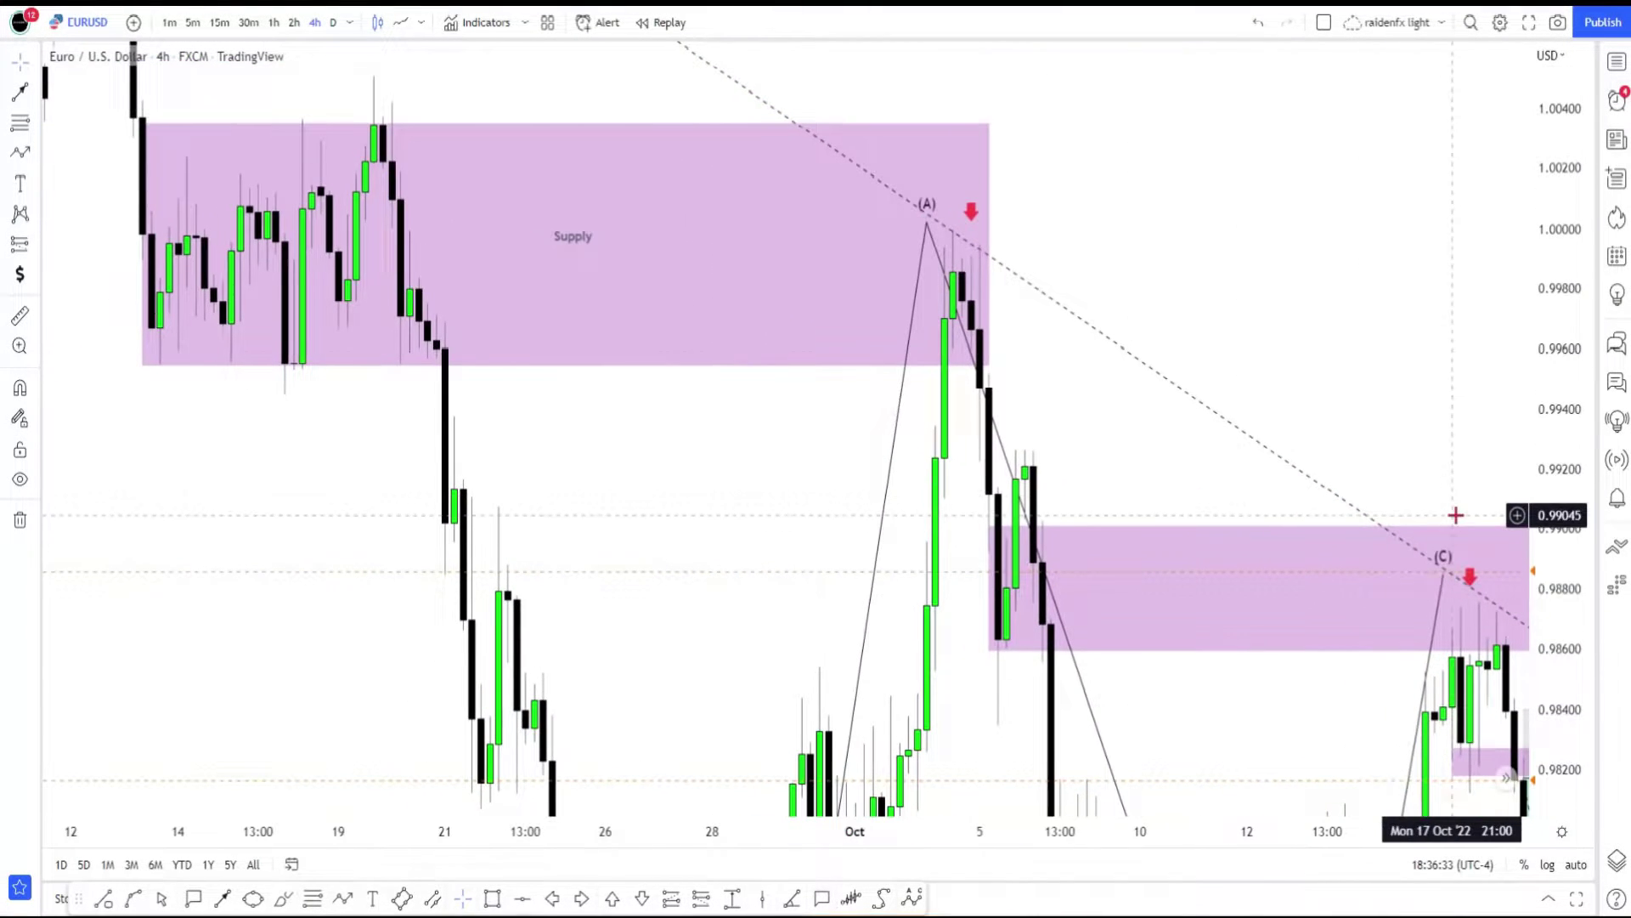
pyautogui.moveTo(1563, 137); pyautogui.dragTo(1468, 538)
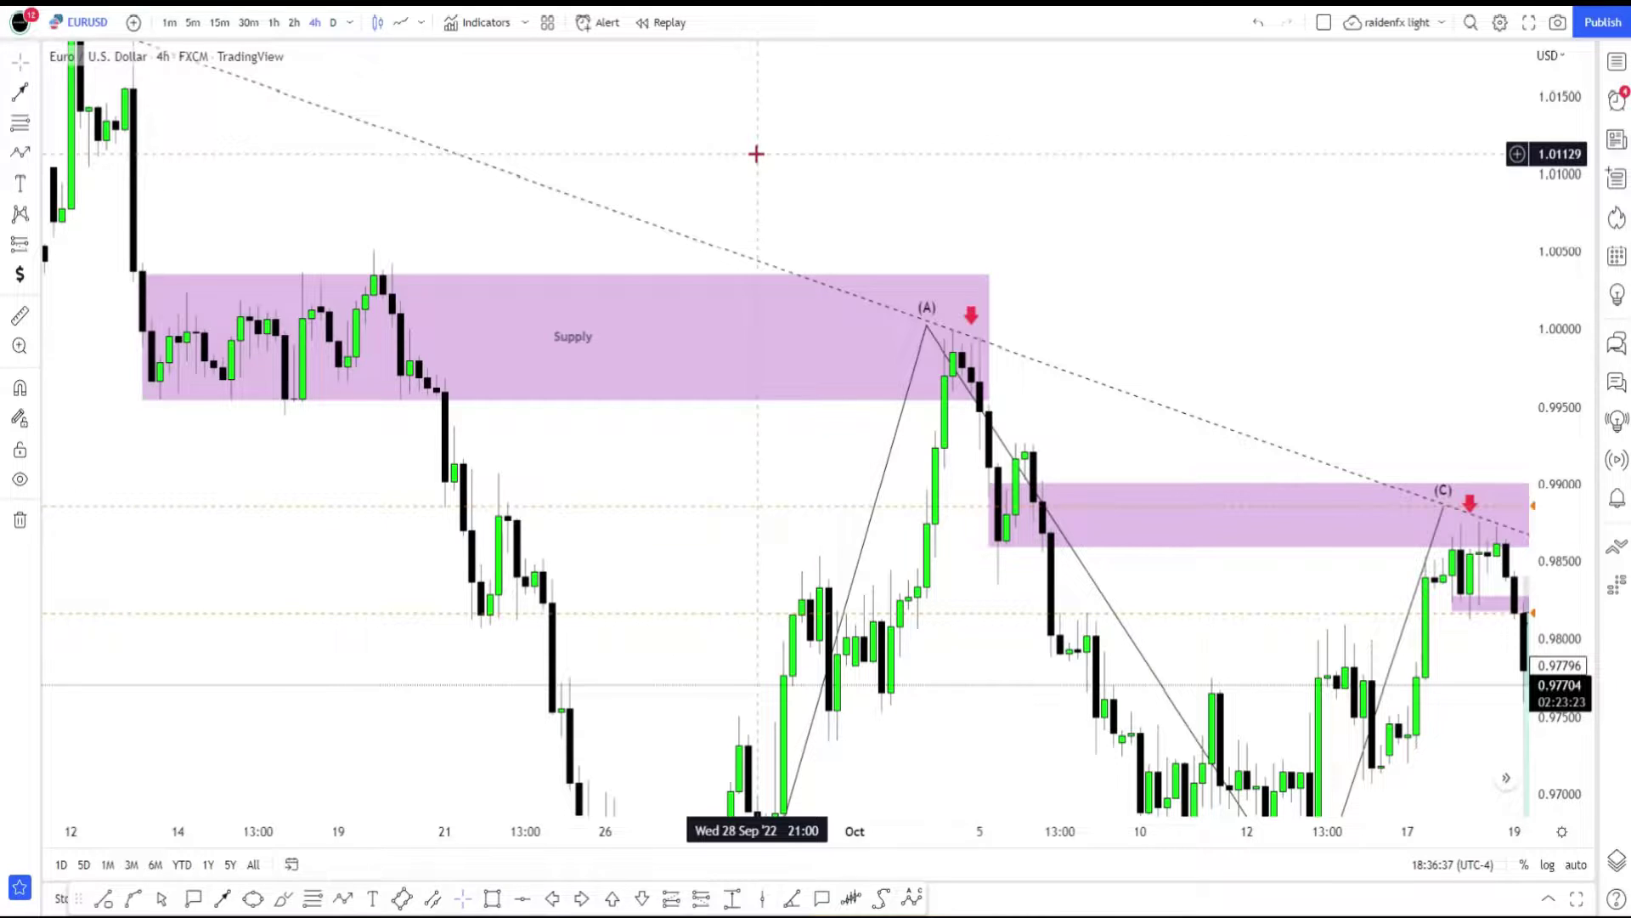
pyautogui.moveTo(608, 105); pyautogui.dragTo(513, 171)
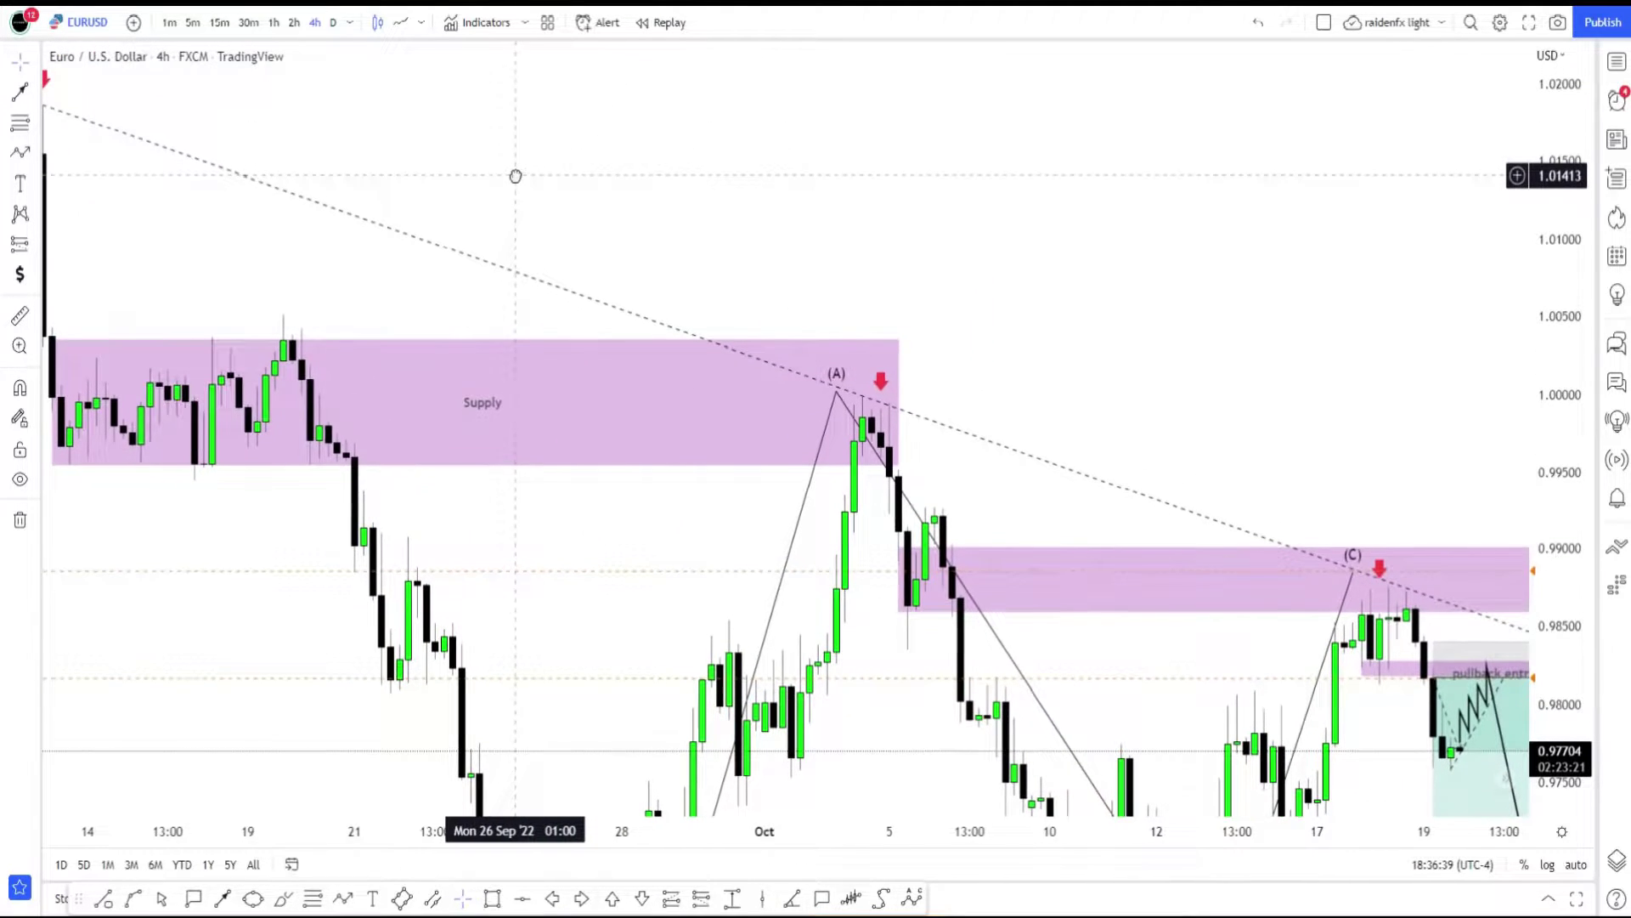
pyautogui.scroll(-5, 492, 191)
pyautogui.moveTo(1067, 218); pyautogui.dragTo(643, 193)
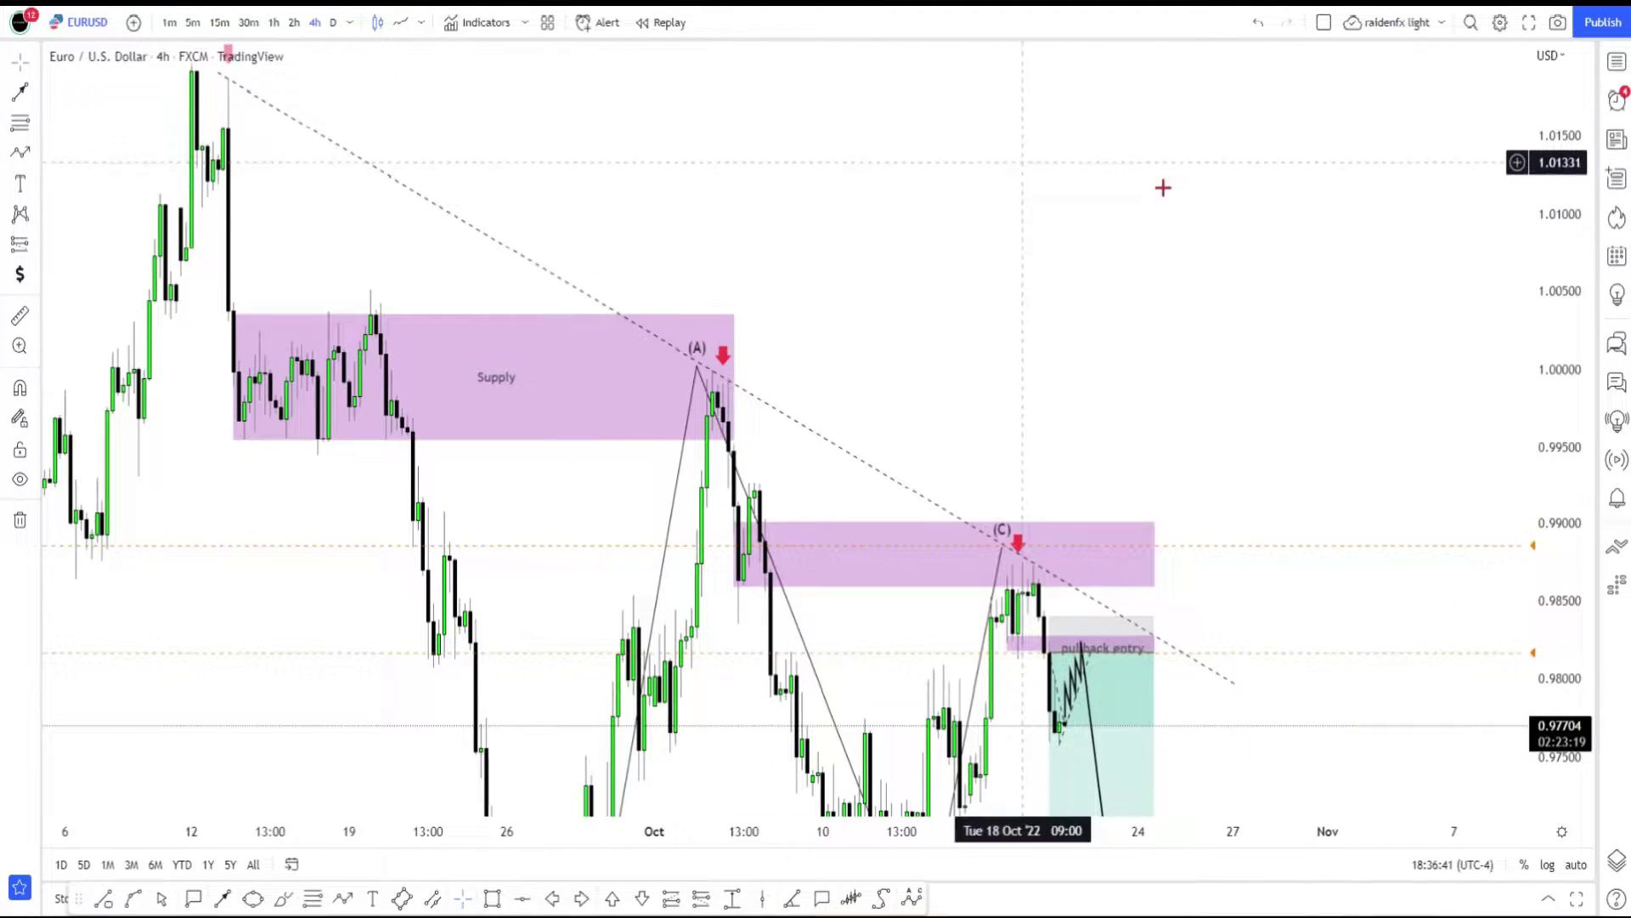
pyautogui.moveTo(1562, 136); pyautogui.dragTo(1498, 467)
pyautogui.moveTo(615, 229); pyautogui.dragTo(722, 202)
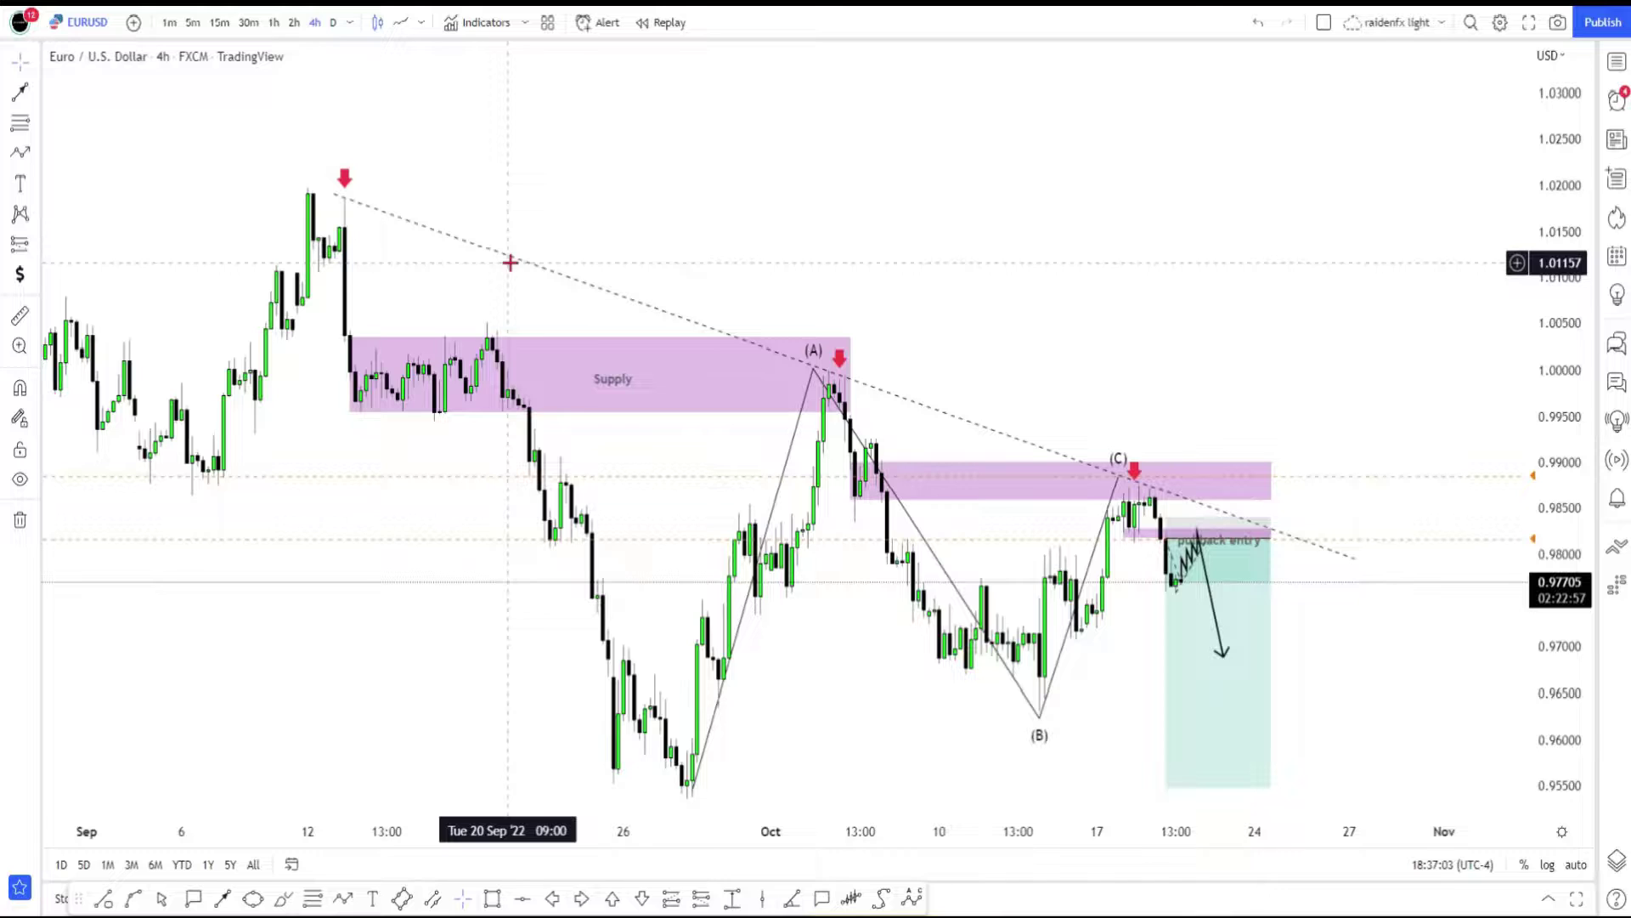
pyautogui.moveTo(421, 298); pyautogui.dragTo(422, 279)
pyautogui.scroll(3, 594, 365)
pyautogui.moveTo(516, 210); pyautogui.dragTo(1029, 290)
pyautogui.scroll(-3, 924, 308)
pyautogui.moveTo(868, 338); pyautogui.dragTo(447, 443)
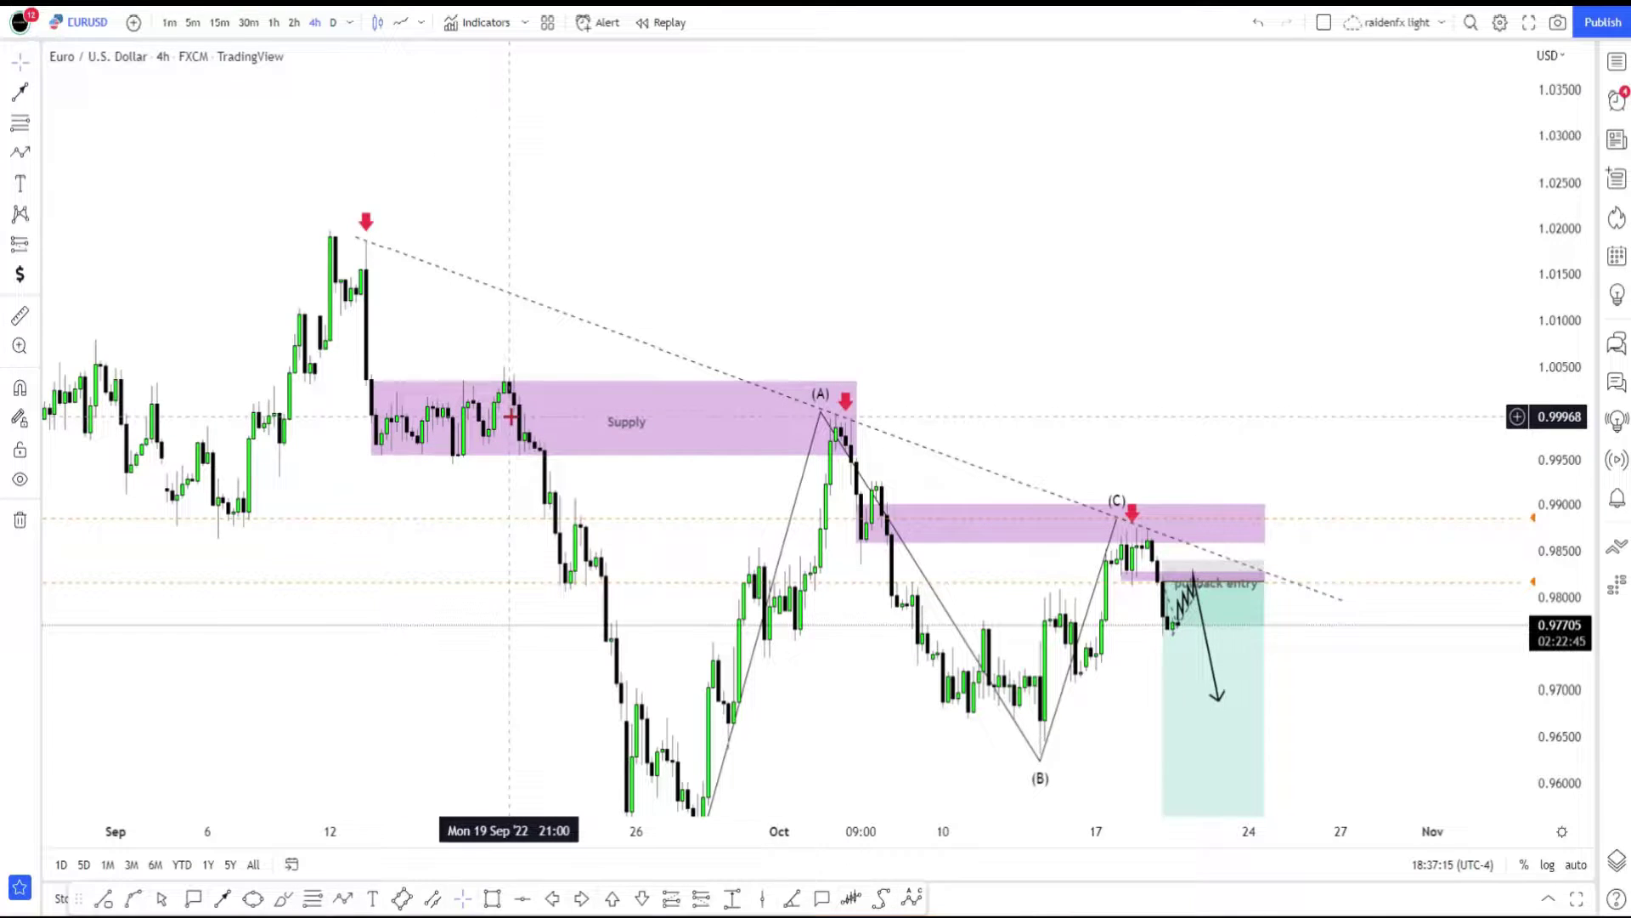
pyautogui.moveTo(497, 330); pyautogui.dragTo(413, 311)
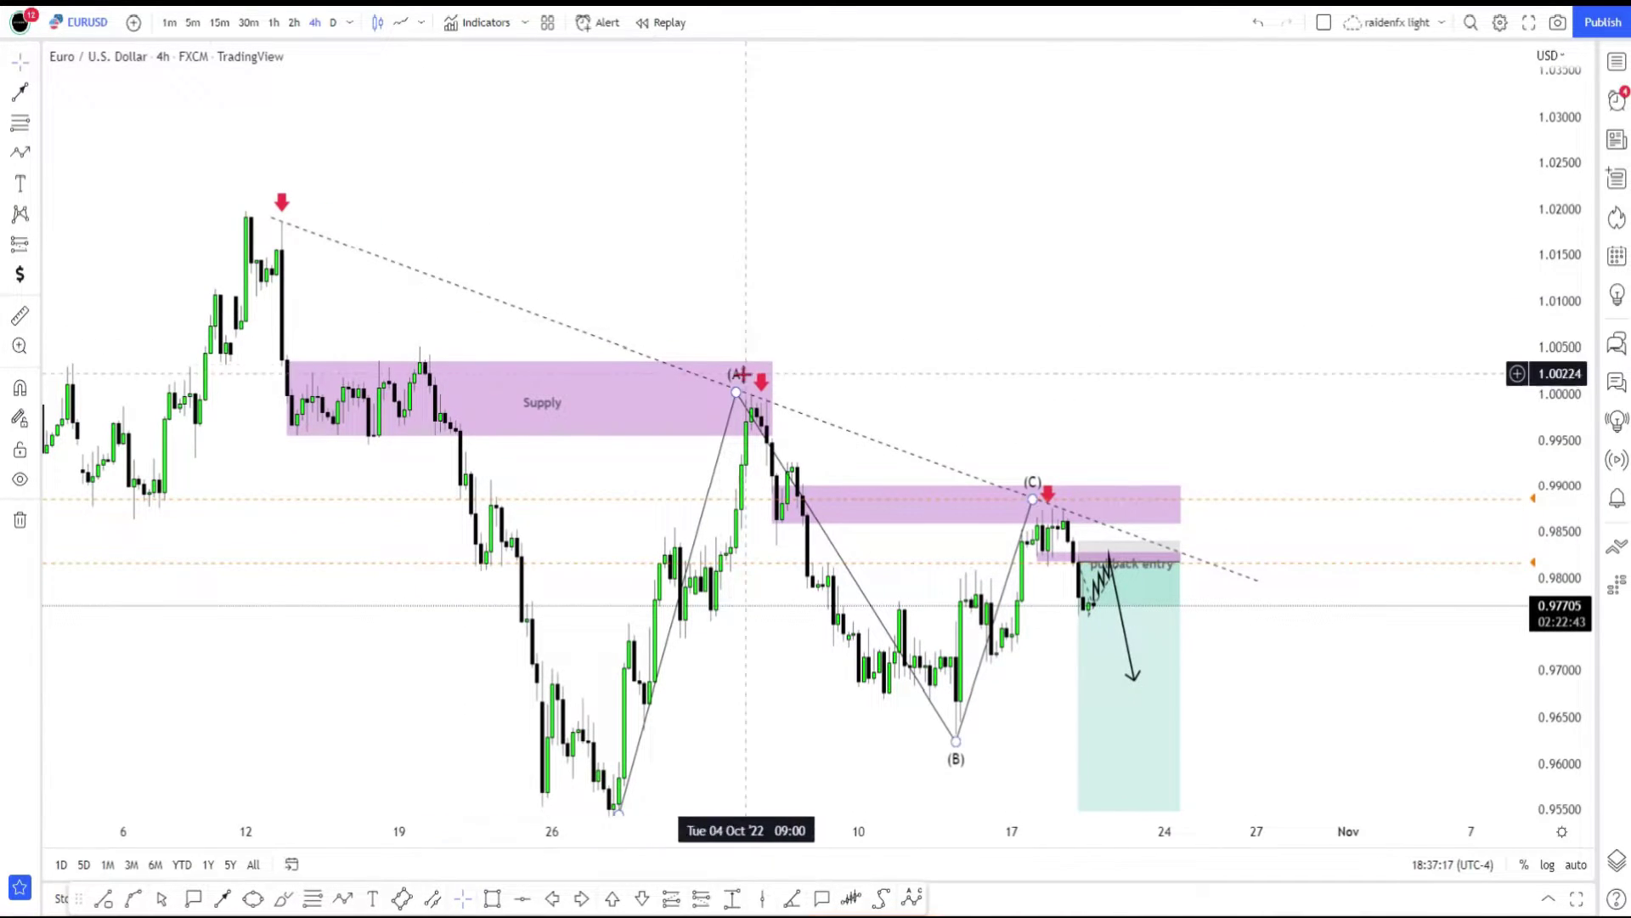
pyautogui.click(223, 898)
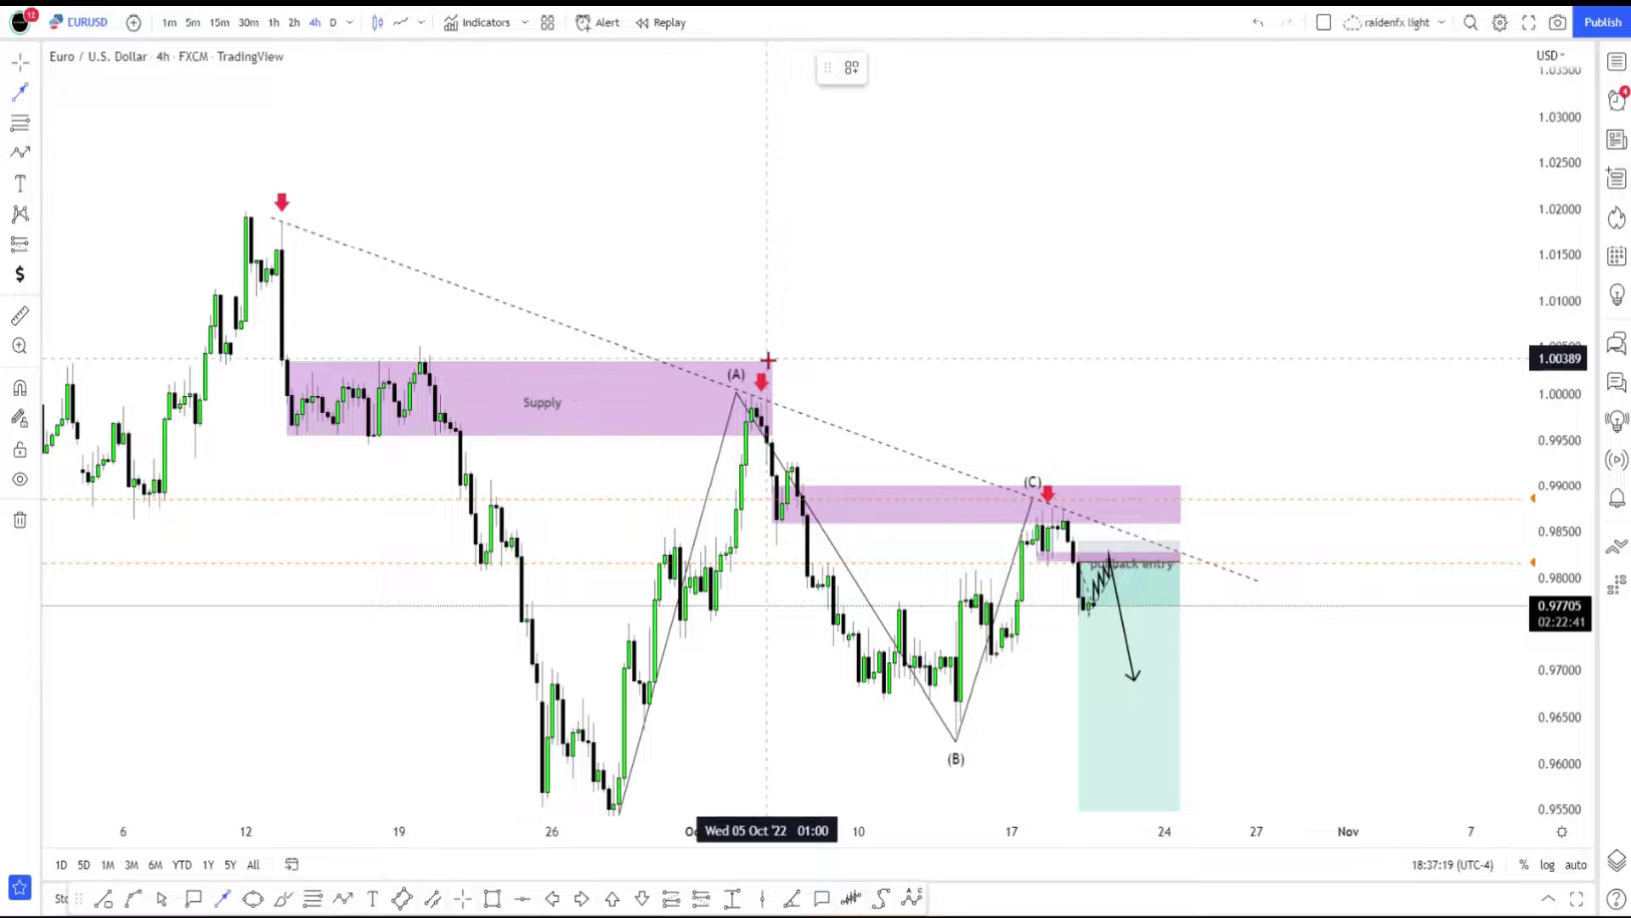
pyautogui.click(771, 400)
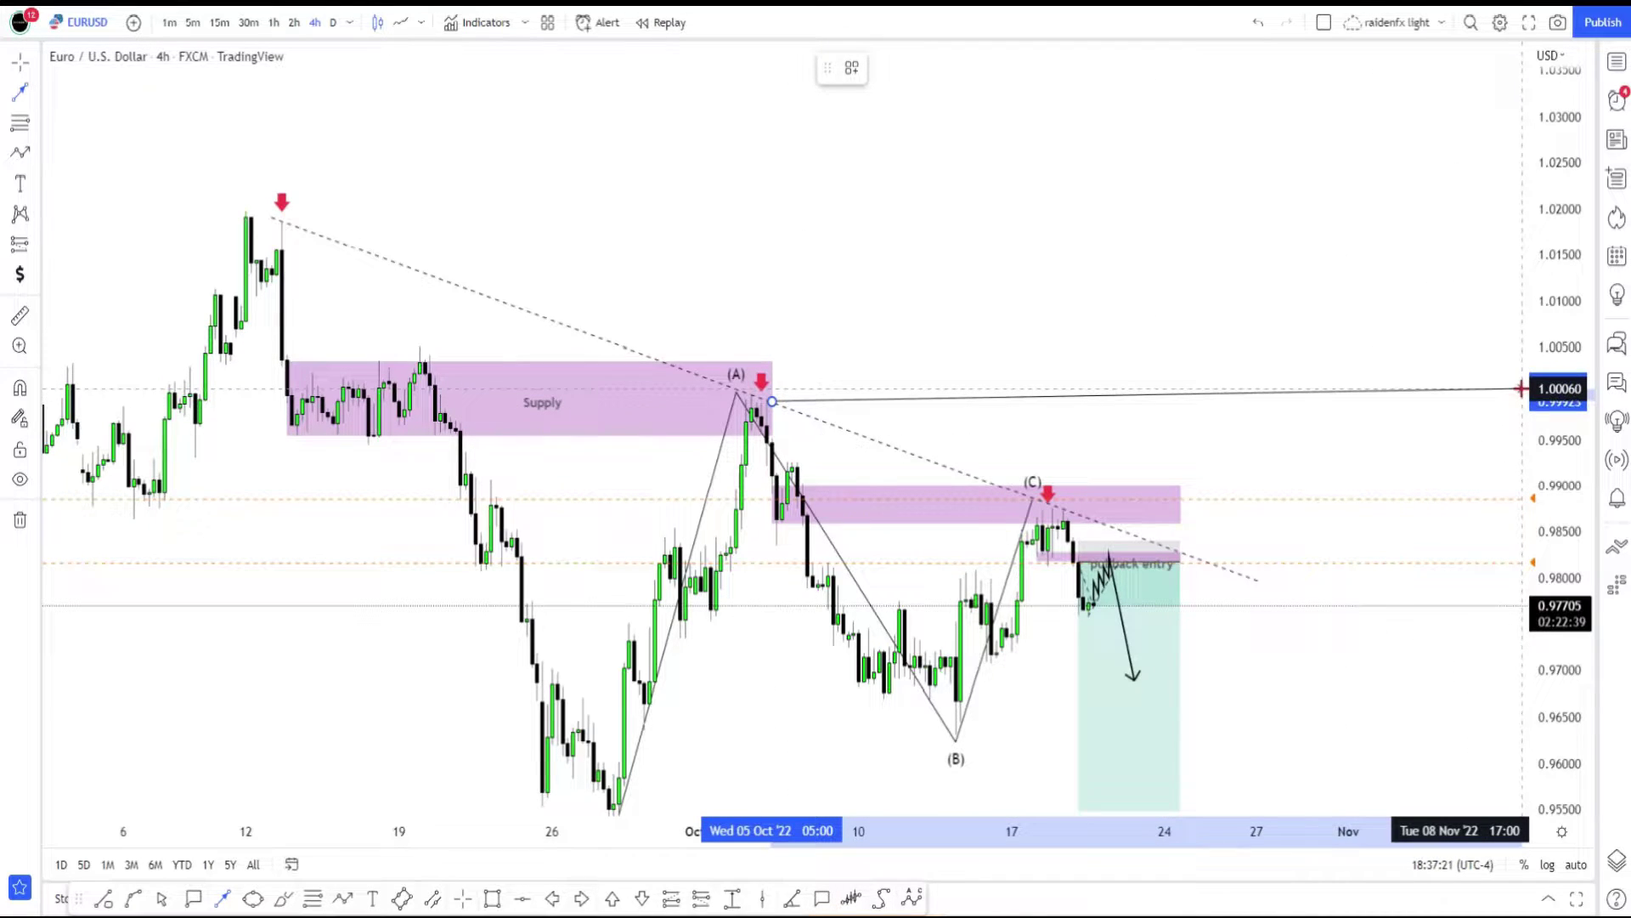
pyautogui.press('Escape')
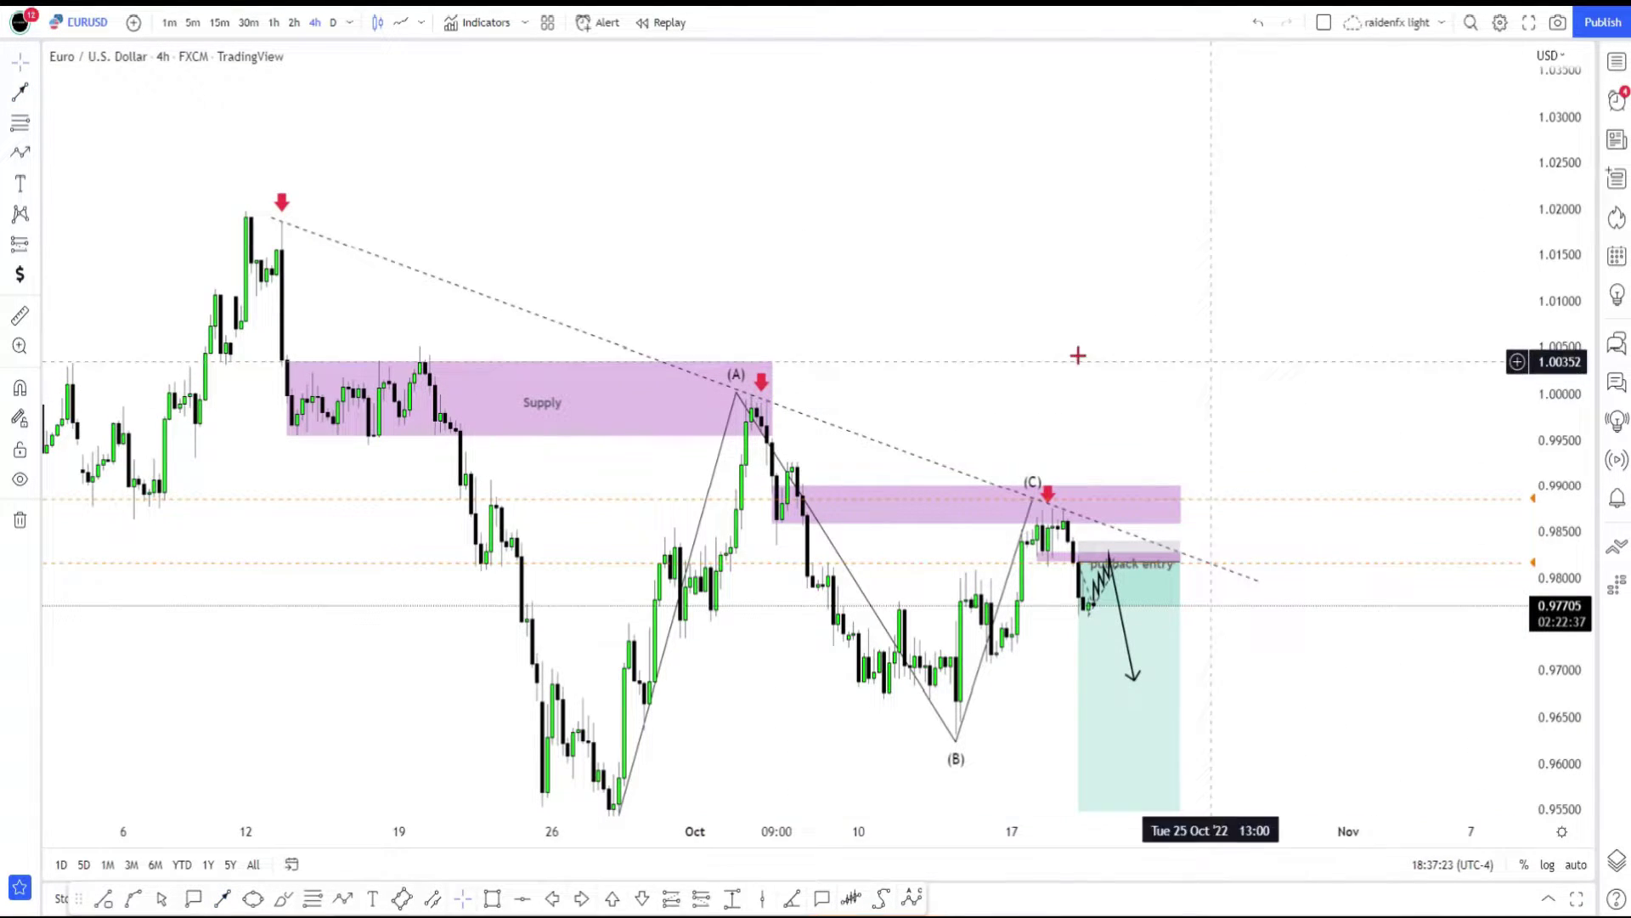
pyautogui.moveTo(527, 467); pyautogui.dragTo(463, 449)
pyautogui.moveTo(637, 228); pyautogui.dragTo(699, 180)
pyautogui.click(226, 898)
pyautogui.click(416, 384)
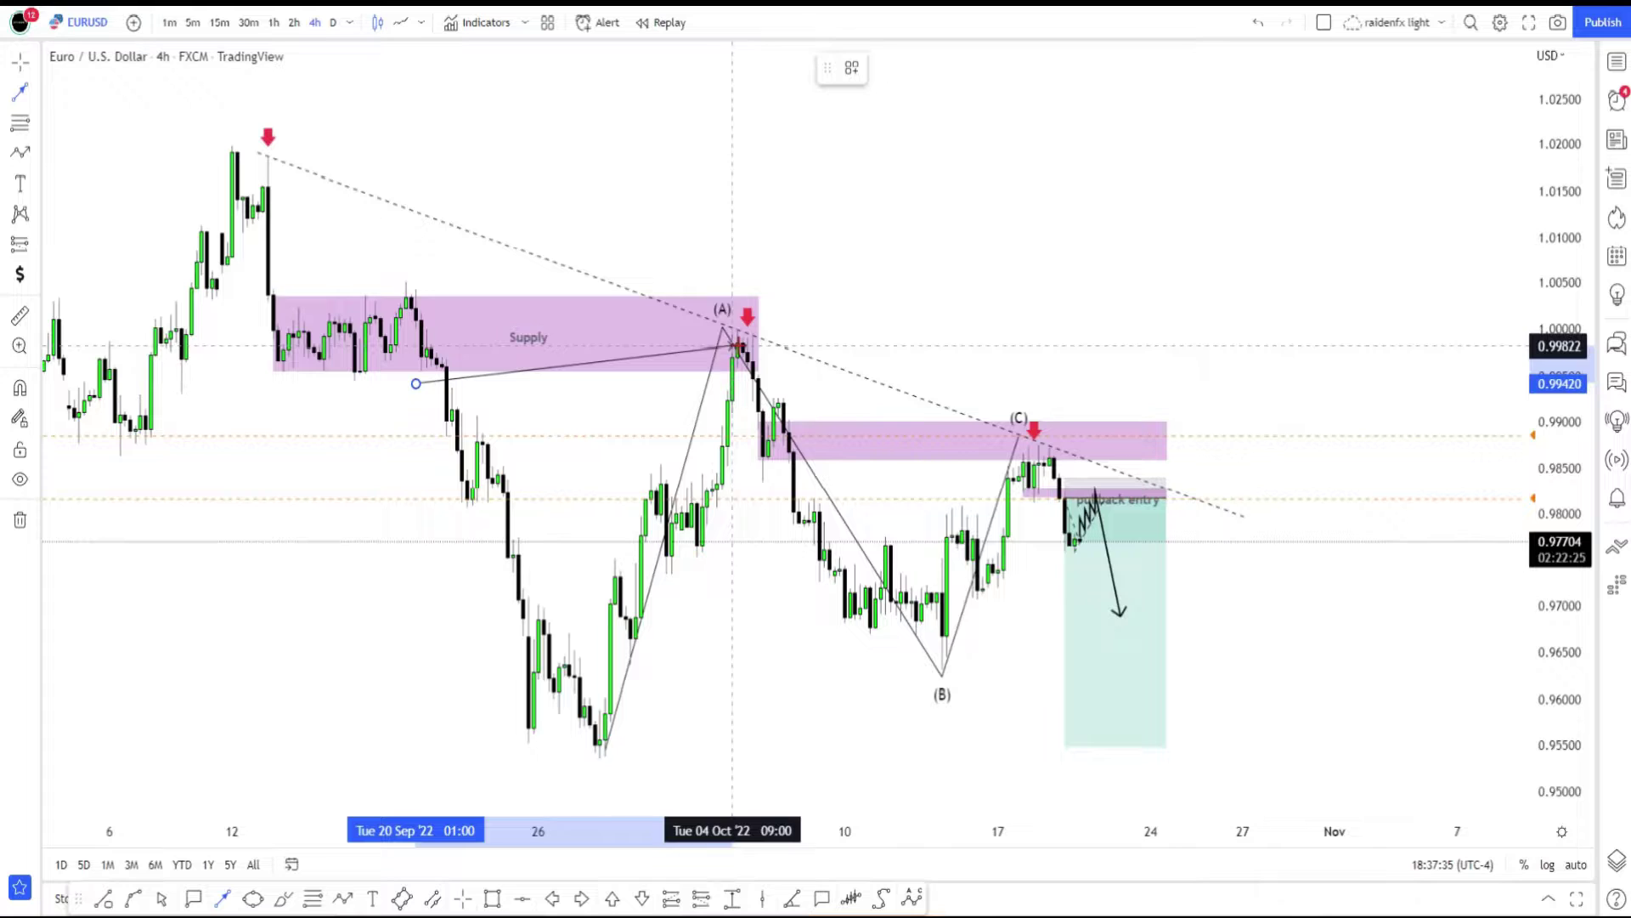
pyautogui.press('Escape')
# Draw a Fibonacci retracement from the early-October swing high near (A) at 0.99994 down to the (B) low at 0.96320.
pyautogui.moveTo(923, 273); pyautogui.dragTo(1037, 262)
pyautogui.scroll(4, 918, 364)
pyautogui.moveTo(1555, 714)
pyautogui.mouseDown()
pyautogui.moveTo(1555, 391)
pyautogui.moveTo(1555, 699)
pyautogui.mouseUp()
pyautogui.moveTo(928, 262); pyautogui.dragTo(899, 147)
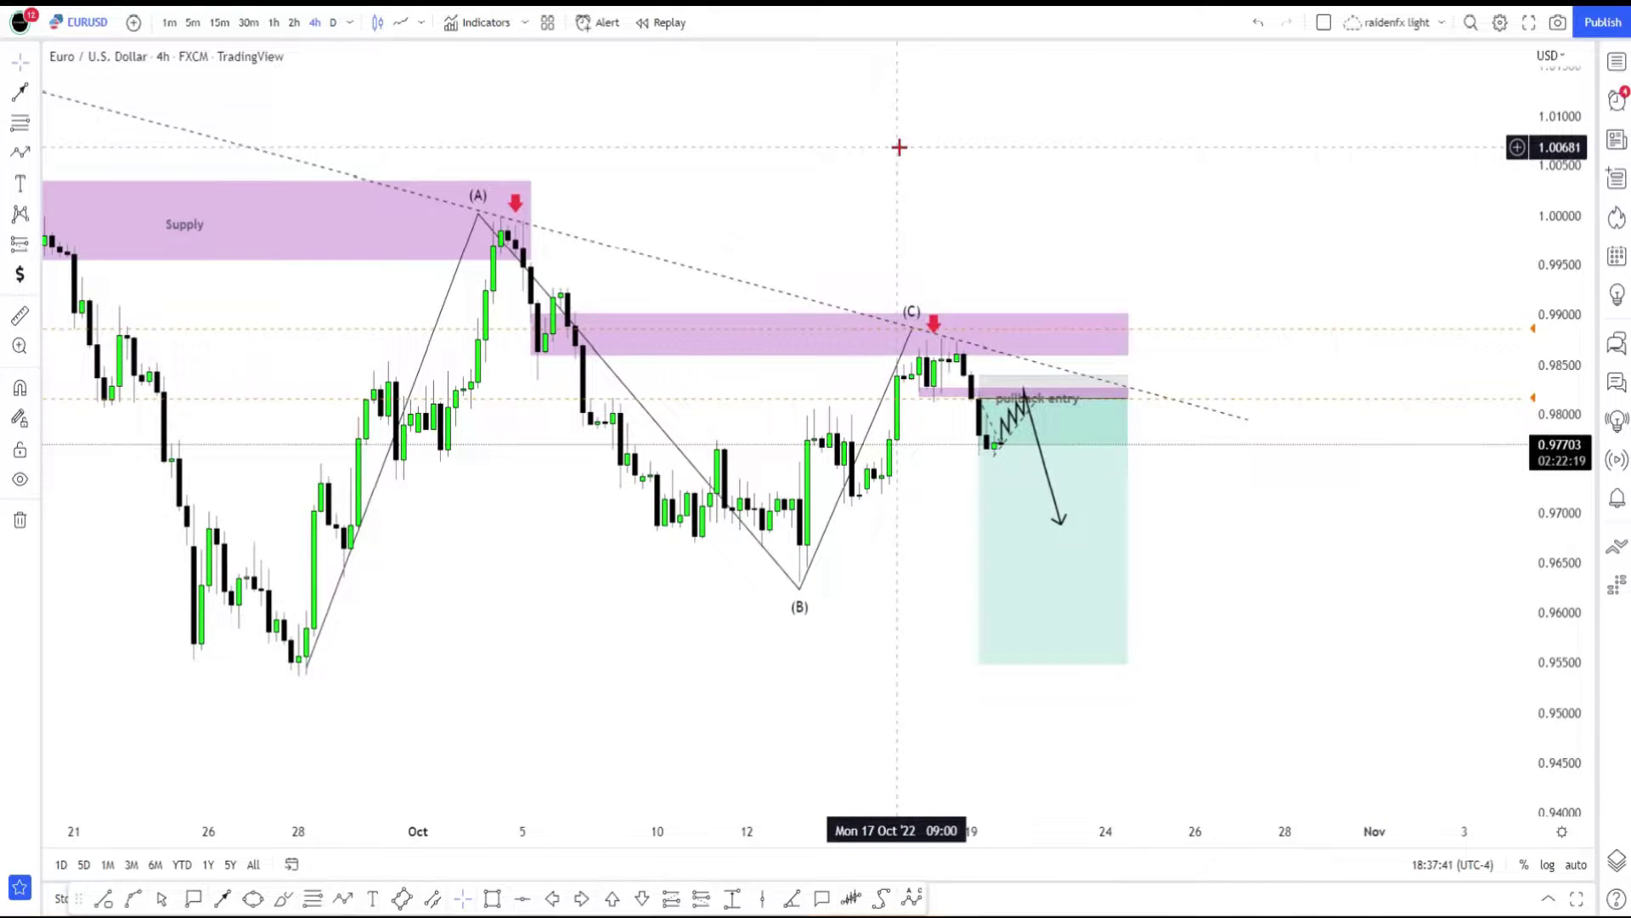
pyautogui.moveTo(612, 189); pyautogui.dragTo(643, 206)
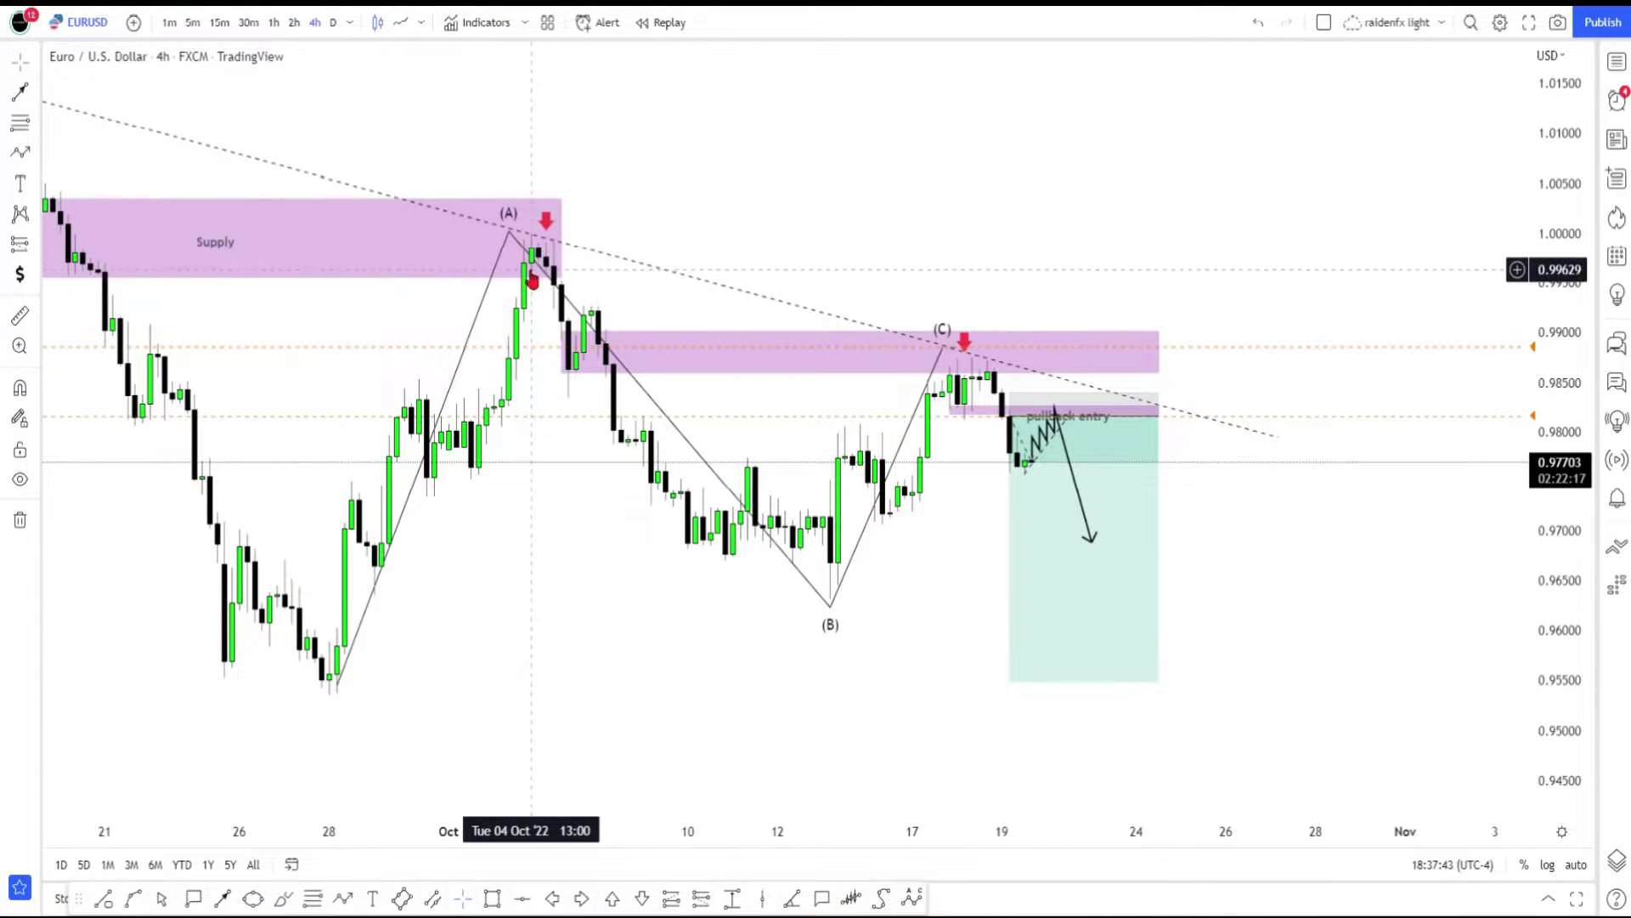
pyautogui.moveTo(509, 230); pyautogui.dragTo(510, 230)
pyautogui.moveTo(685, 586); pyautogui.dragTo(681, 645)
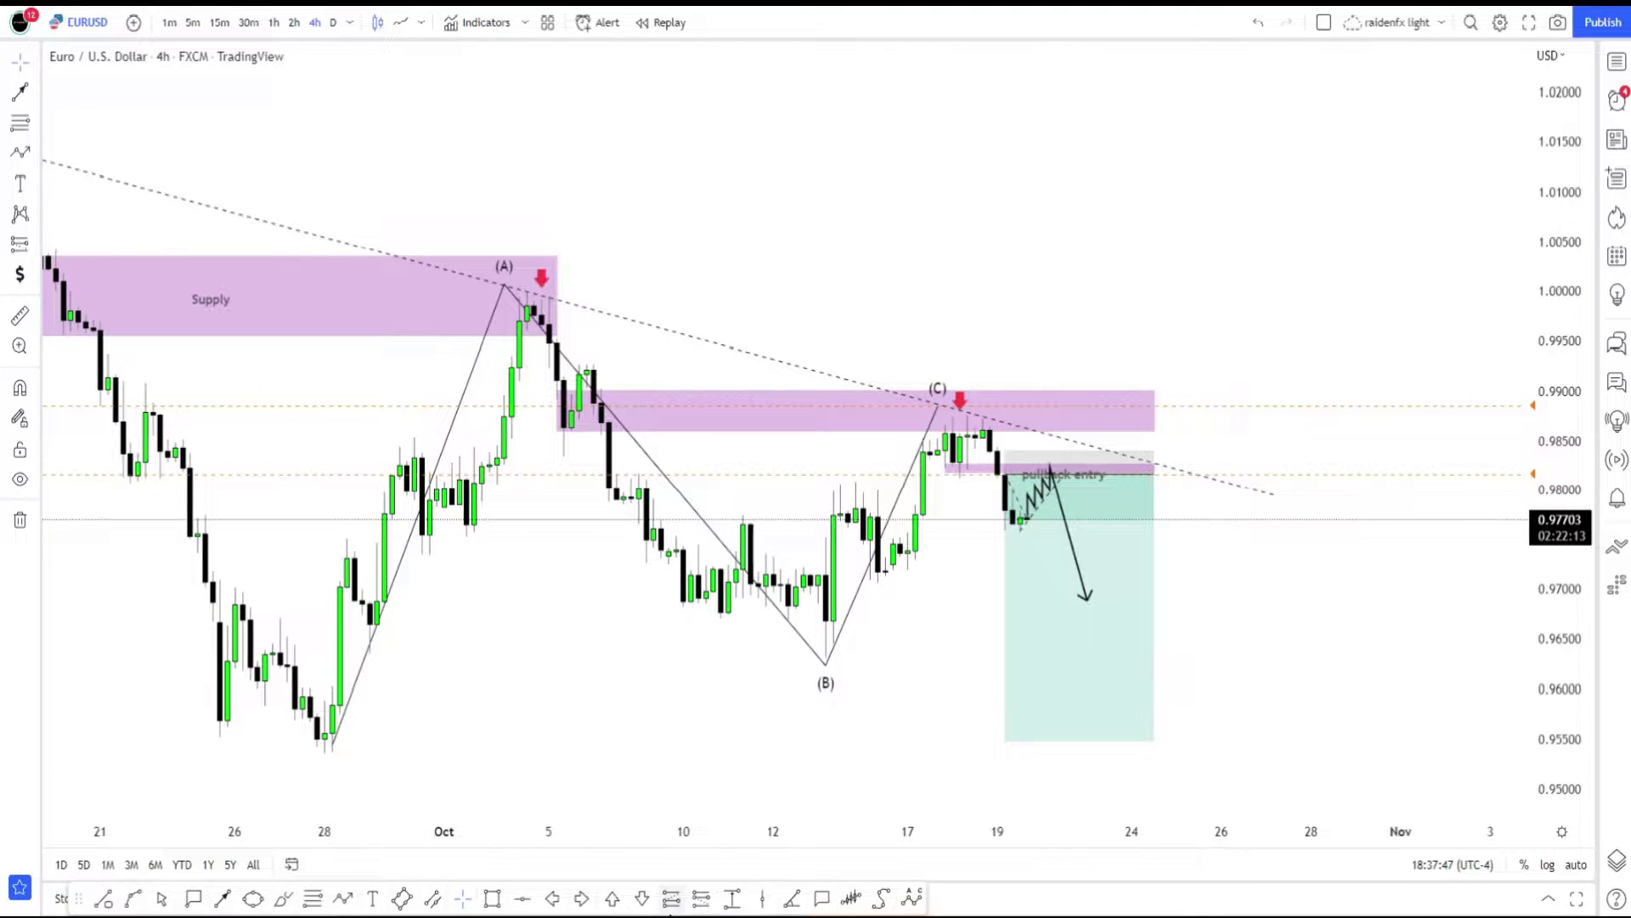
pyautogui.click(313, 898)
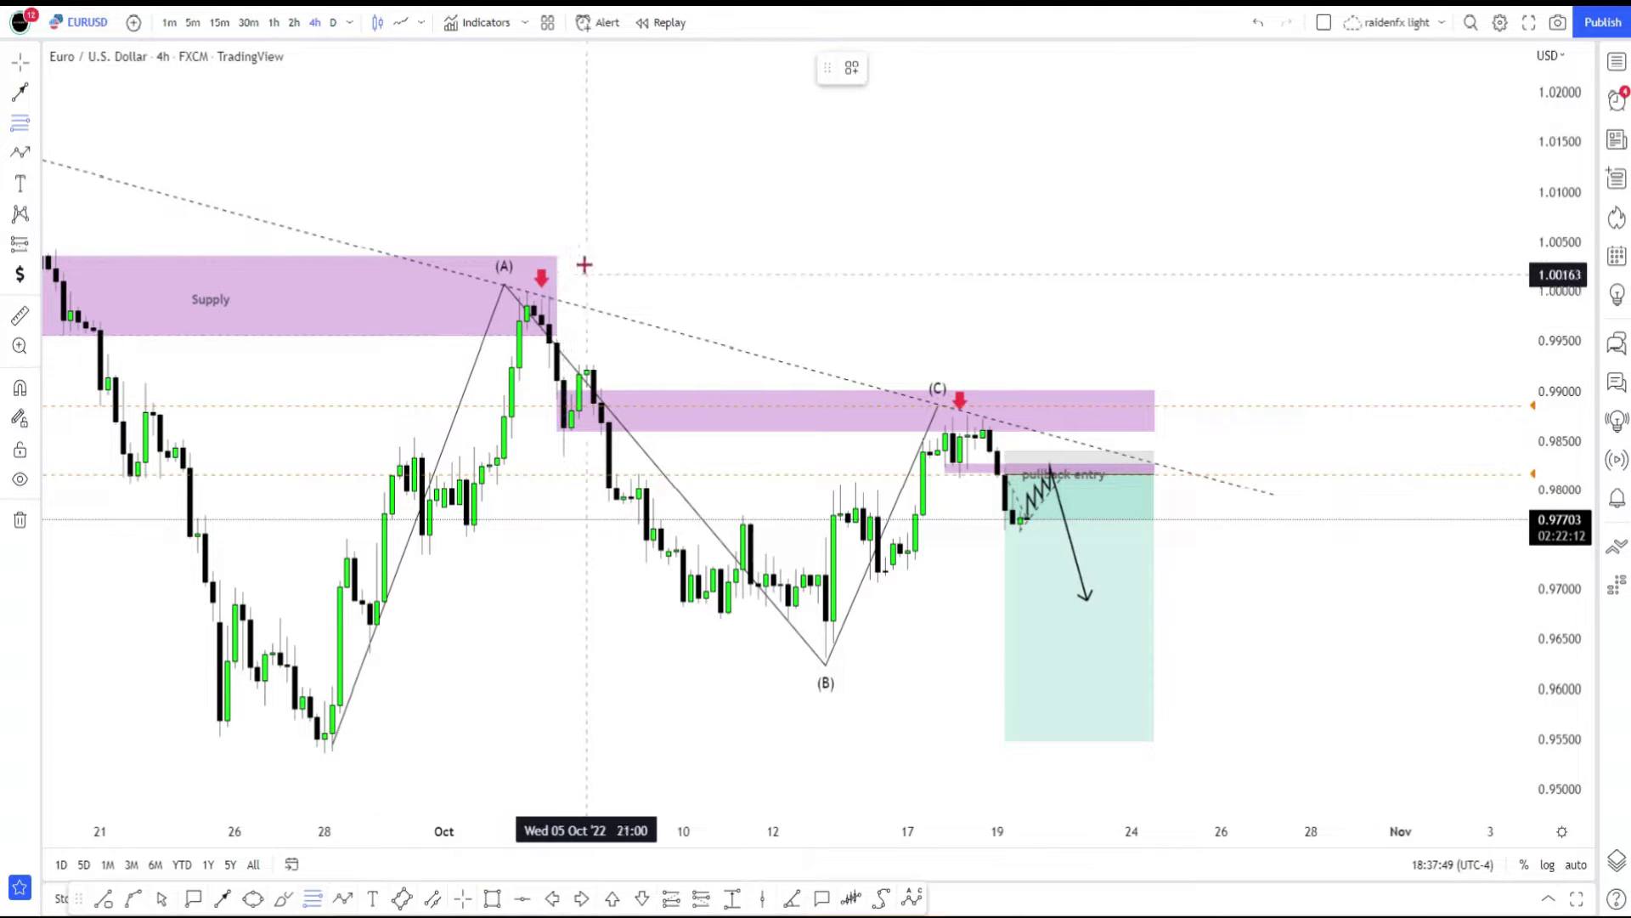
pyautogui.click(527, 292)
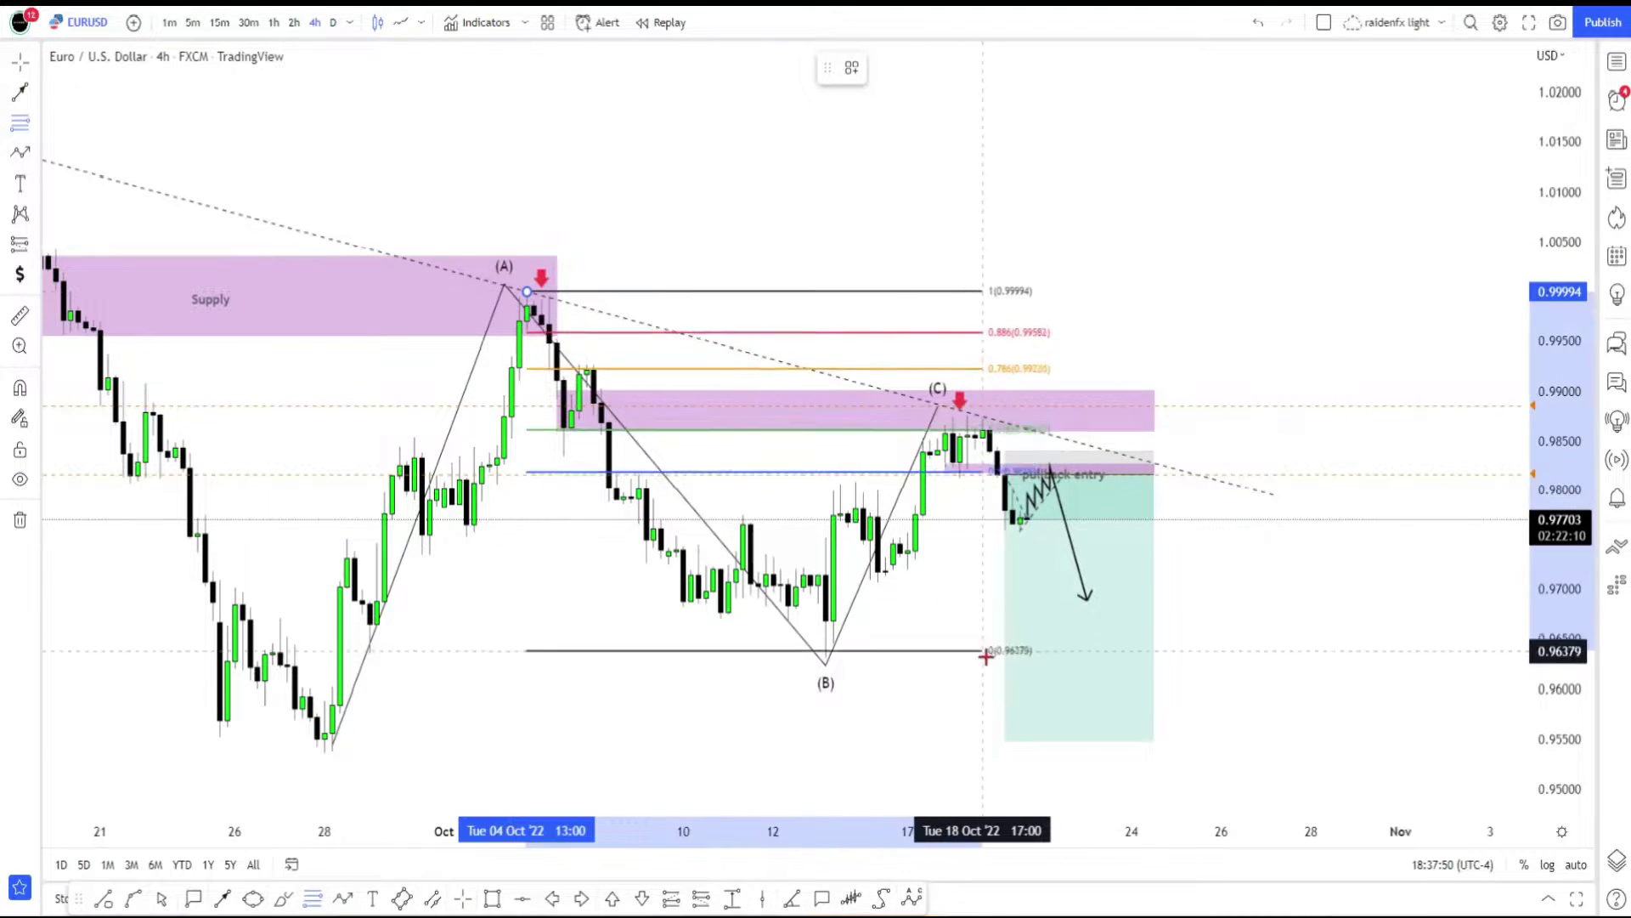
pyautogui.click(1153, 656)
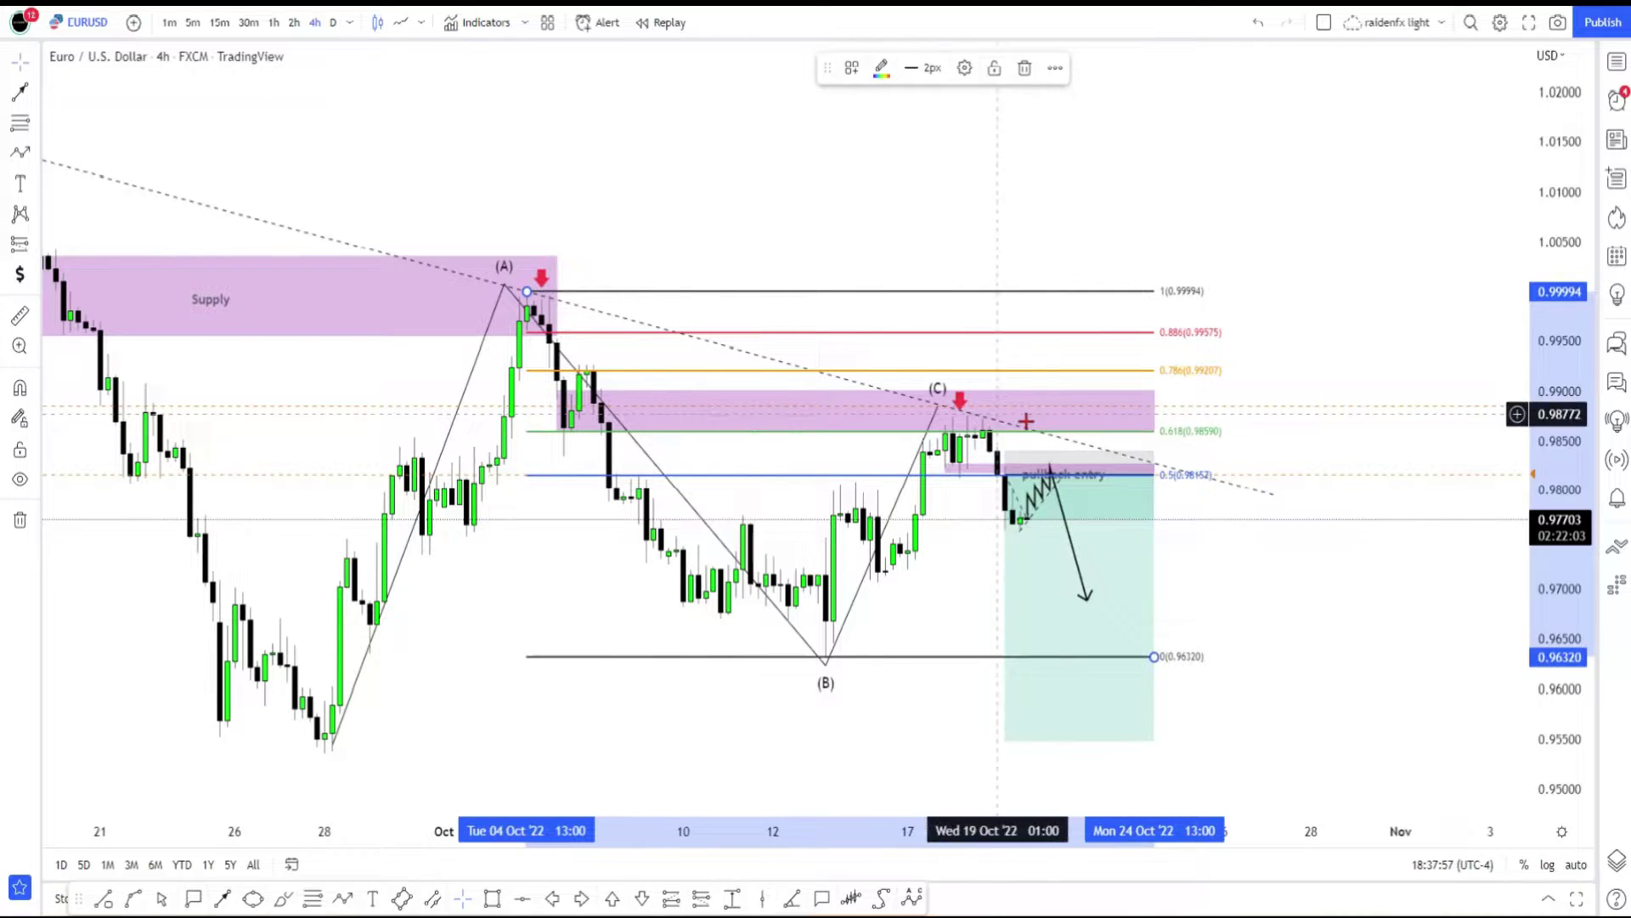
# Switch the EURUSD chart to the 1-hour timeframe and inspect the pullback entry zone near the 0.5 retracement.
pyautogui.moveTo(1568, 727); pyautogui.dragTo(1560, 478)
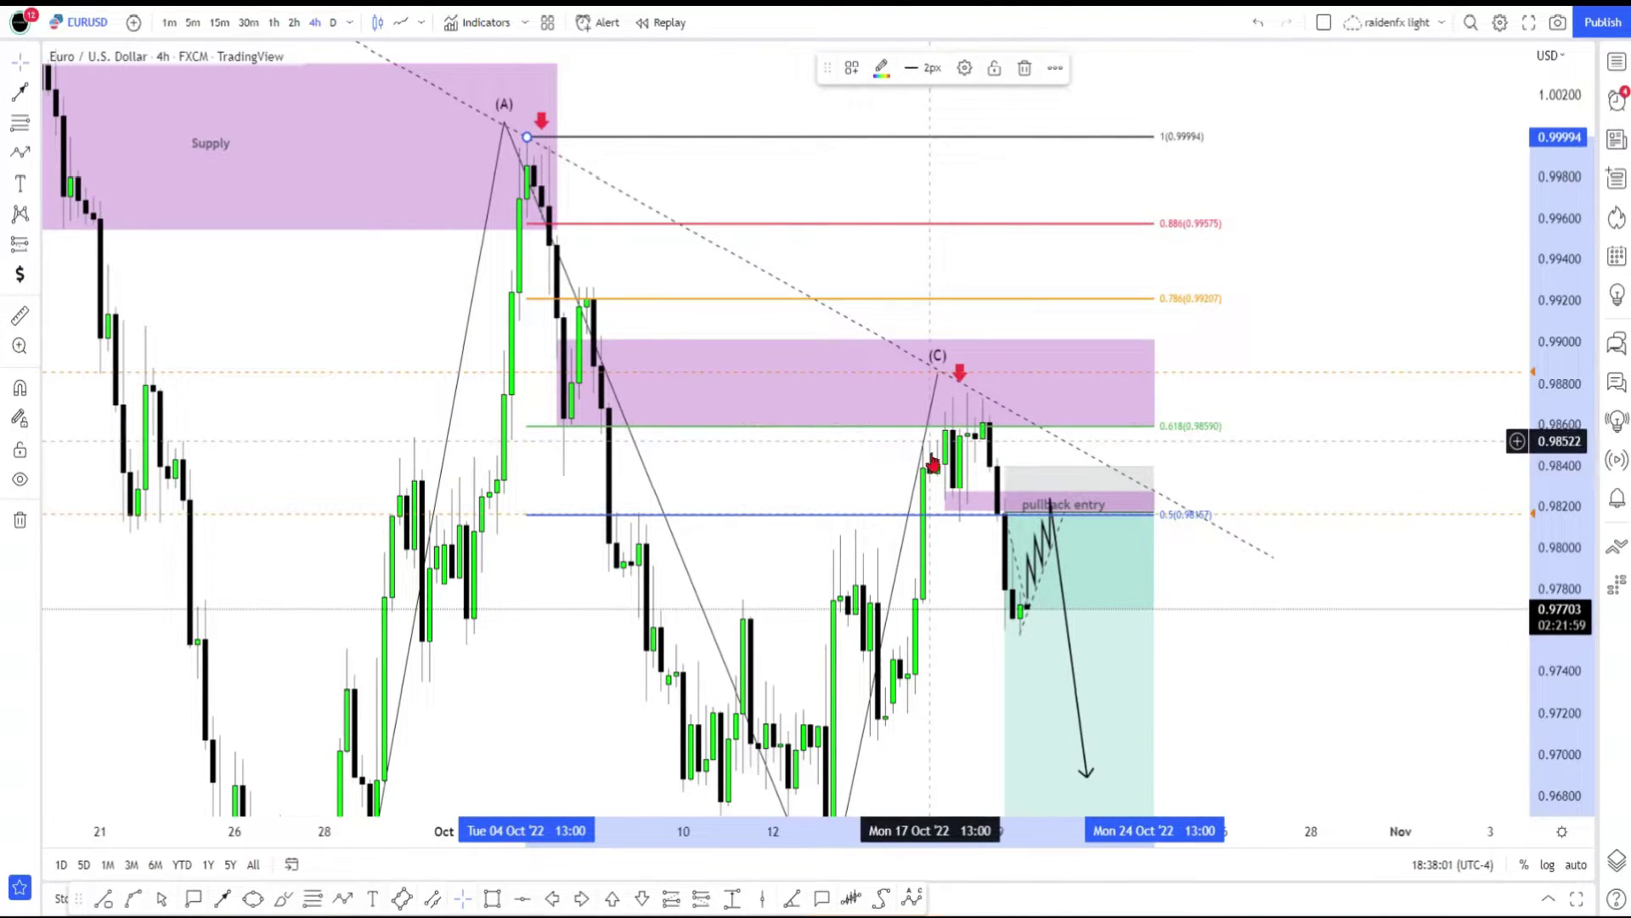
pyautogui.moveTo(945, 621); pyautogui.dragTo(738, 569)
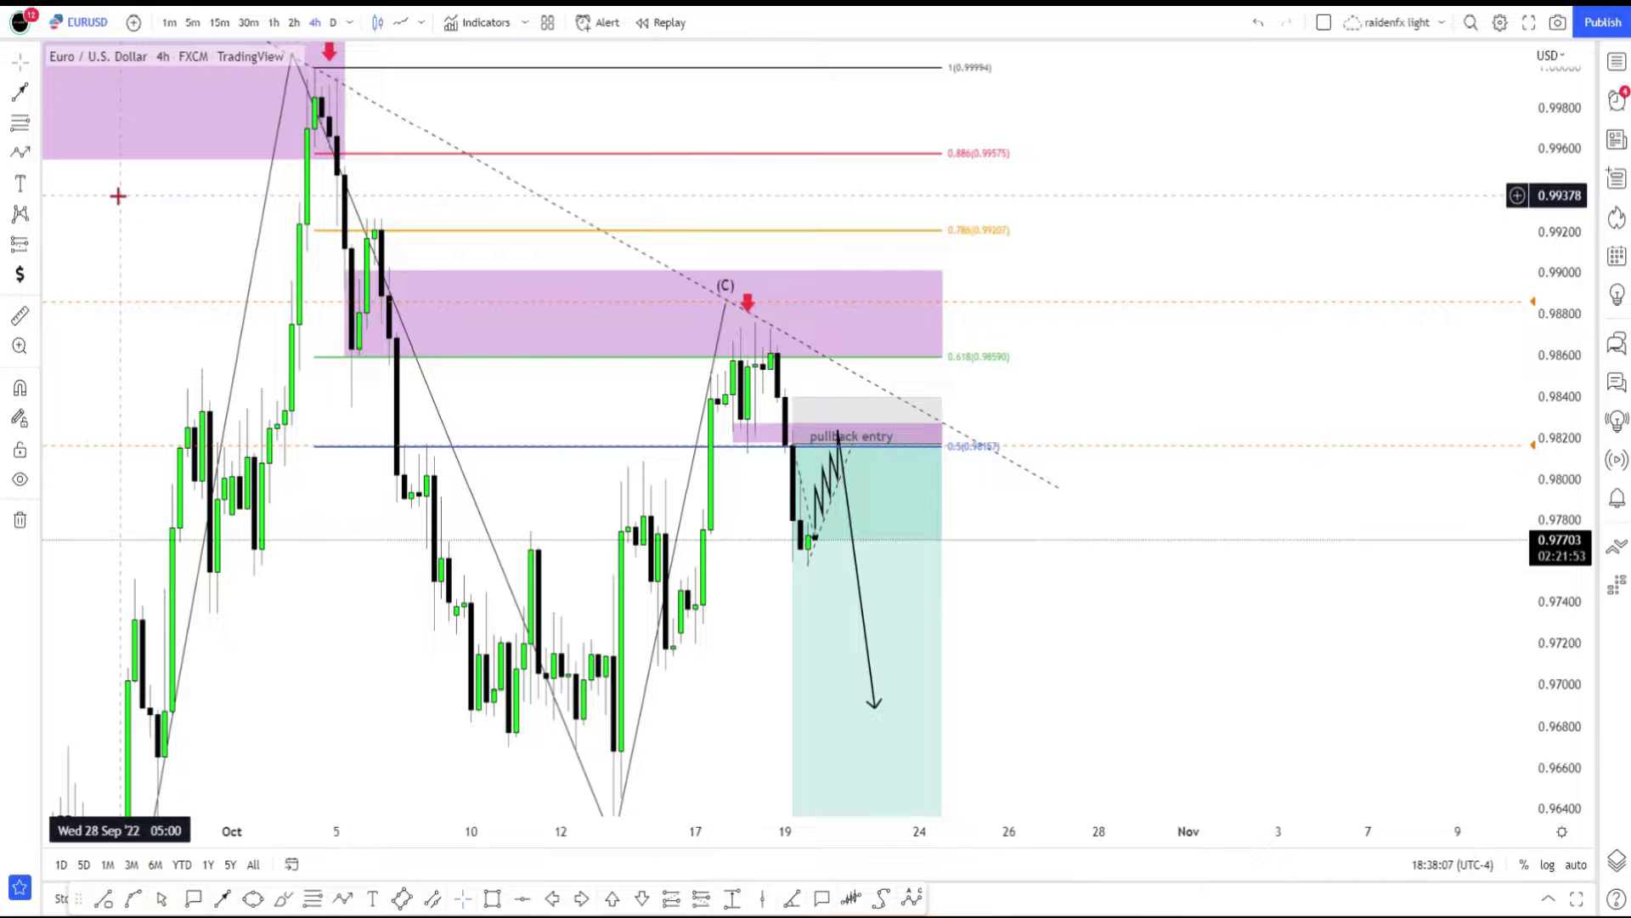
pyautogui.click(273, 24)
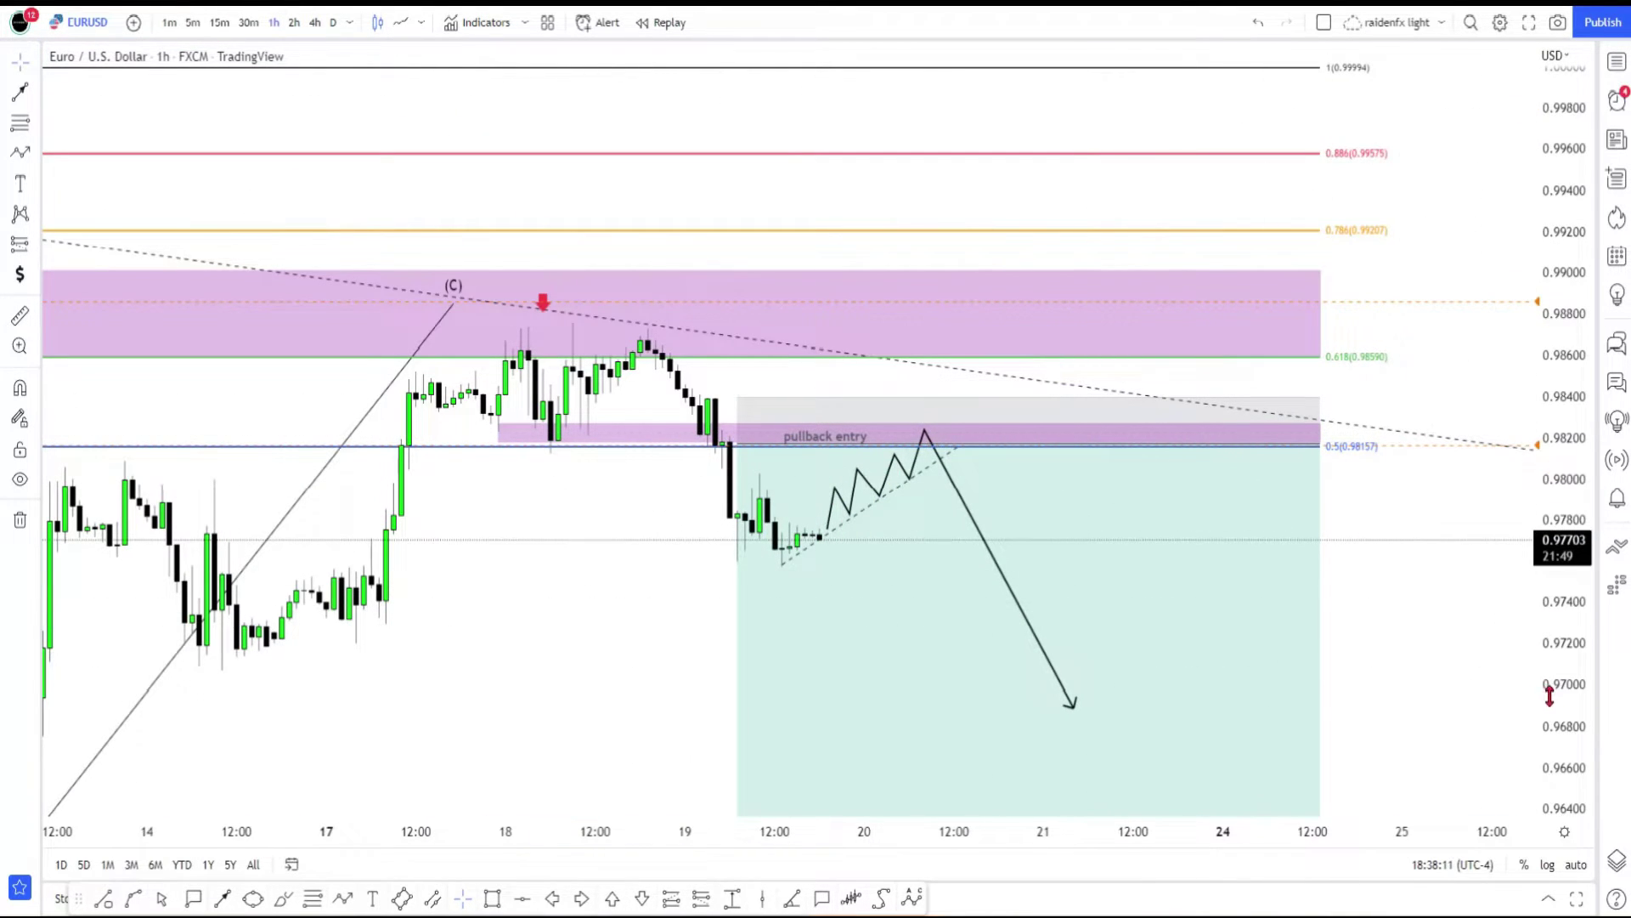
pyautogui.moveTo(534, 639)
pyautogui.mouseDown()
pyautogui.moveTo(571, 426)
pyautogui.moveTo(513, 462)
pyautogui.mouseUp()
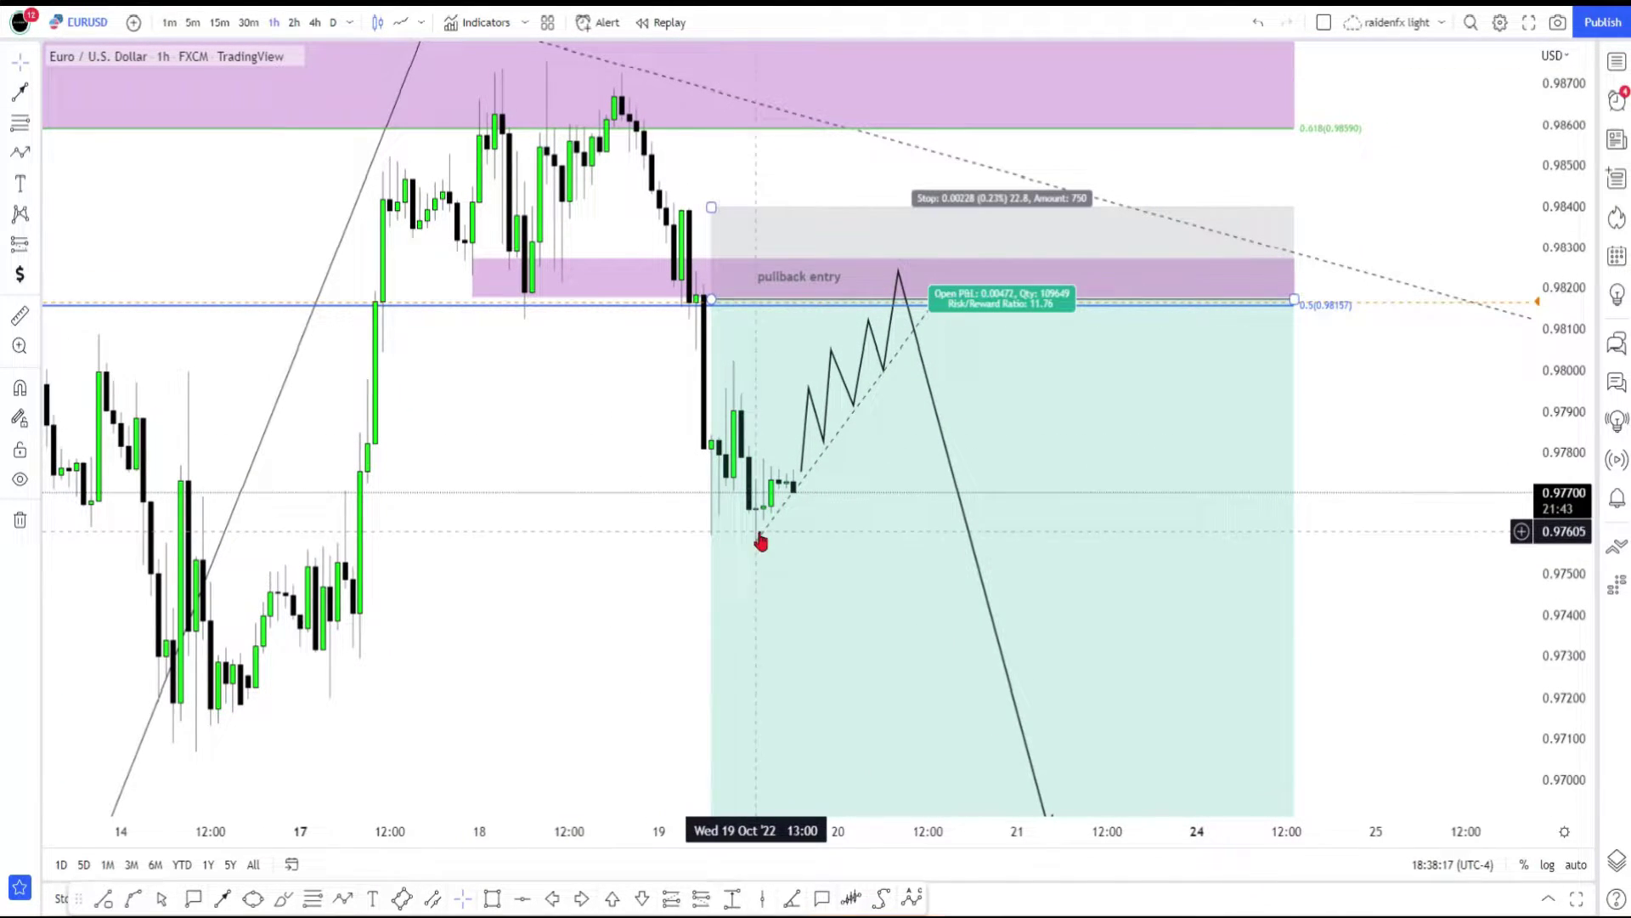
pyautogui.moveTo(584, 576); pyautogui.dragTo(426, 527)
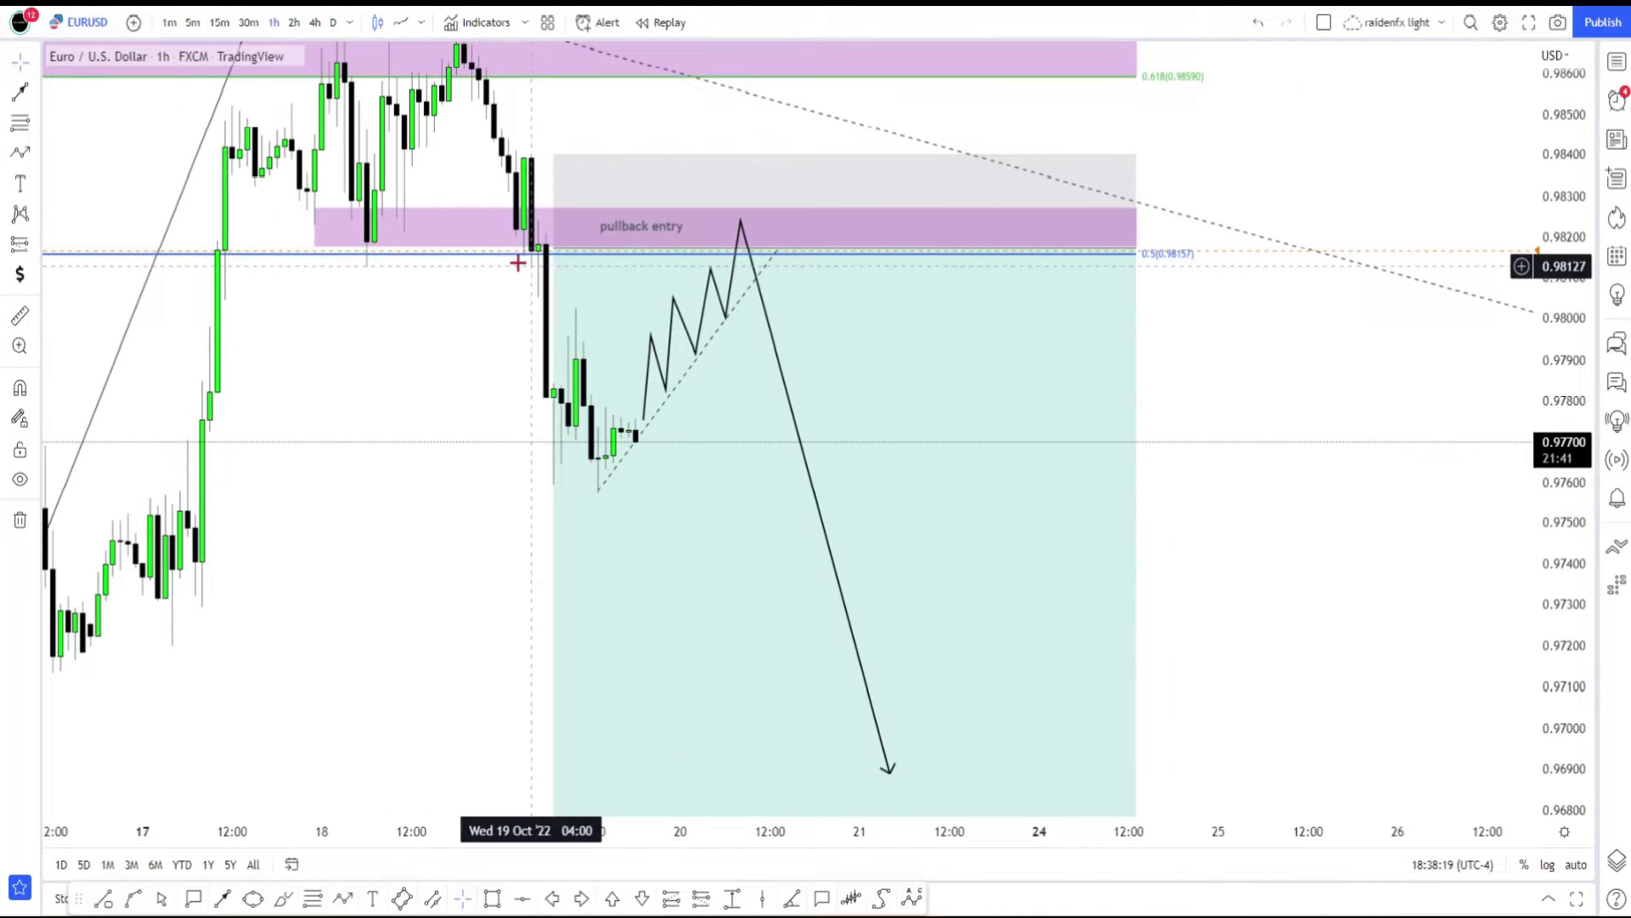
pyautogui.click(343, 894)
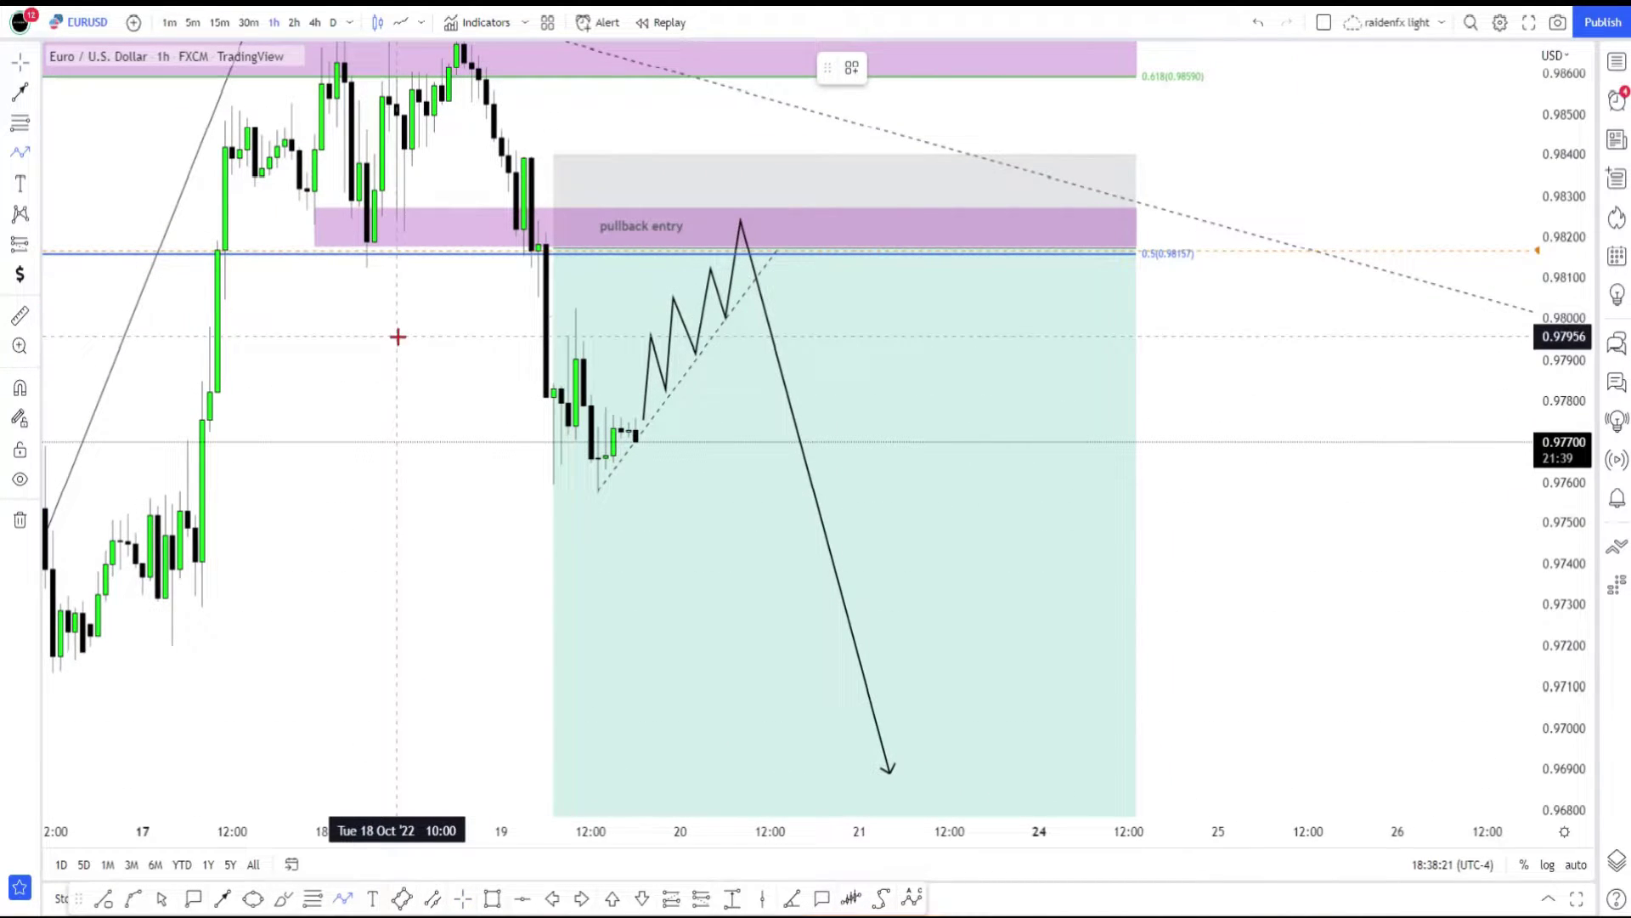
pyautogui.click(375, 438)
pyautogui.click(448, 278)
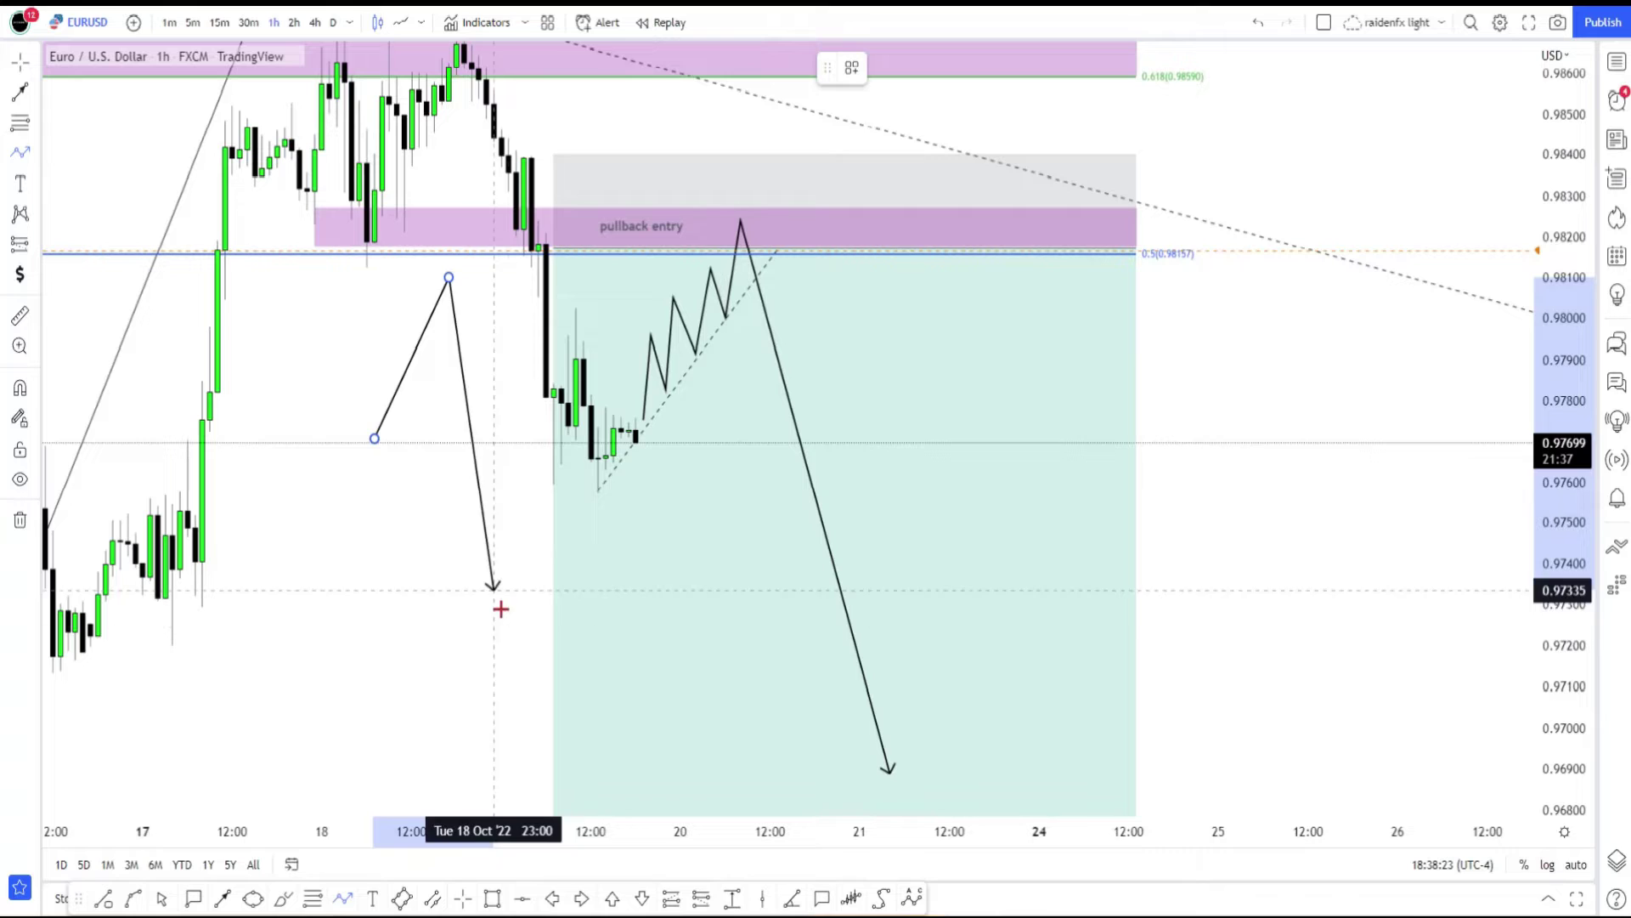
pyautogui.click(471, 628)
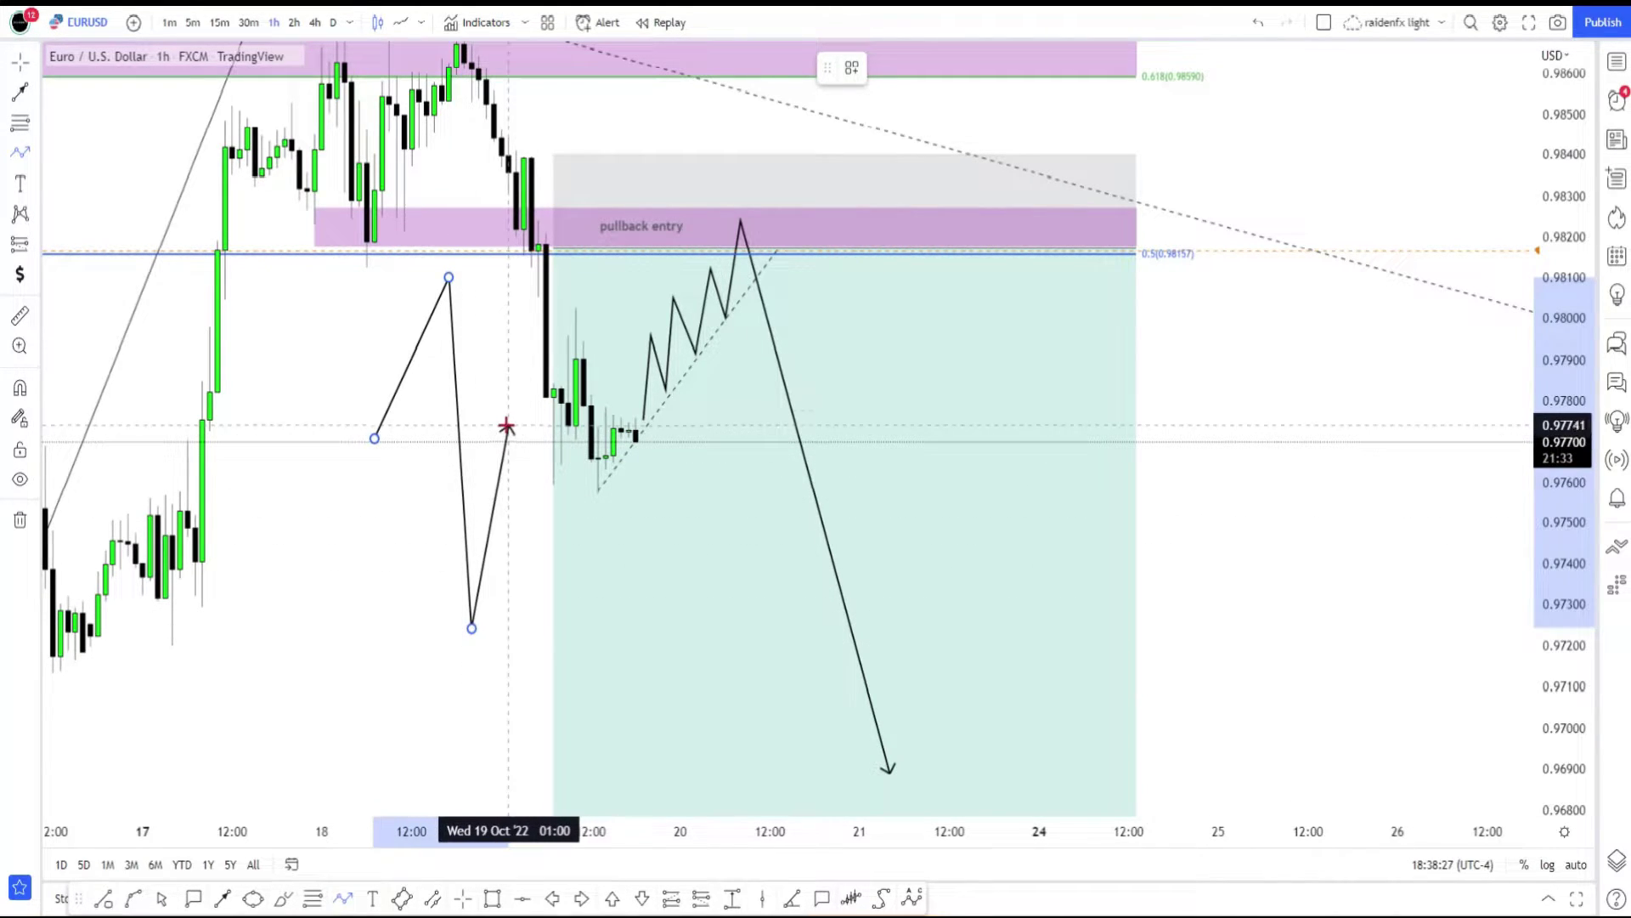
pyautogui.press('Escape')
# Undo the accidental shift of the short position drawn at the pullback entry zone.
pyautogui.moveTo(507, 292); pyautogui.dragTo(448, 462)
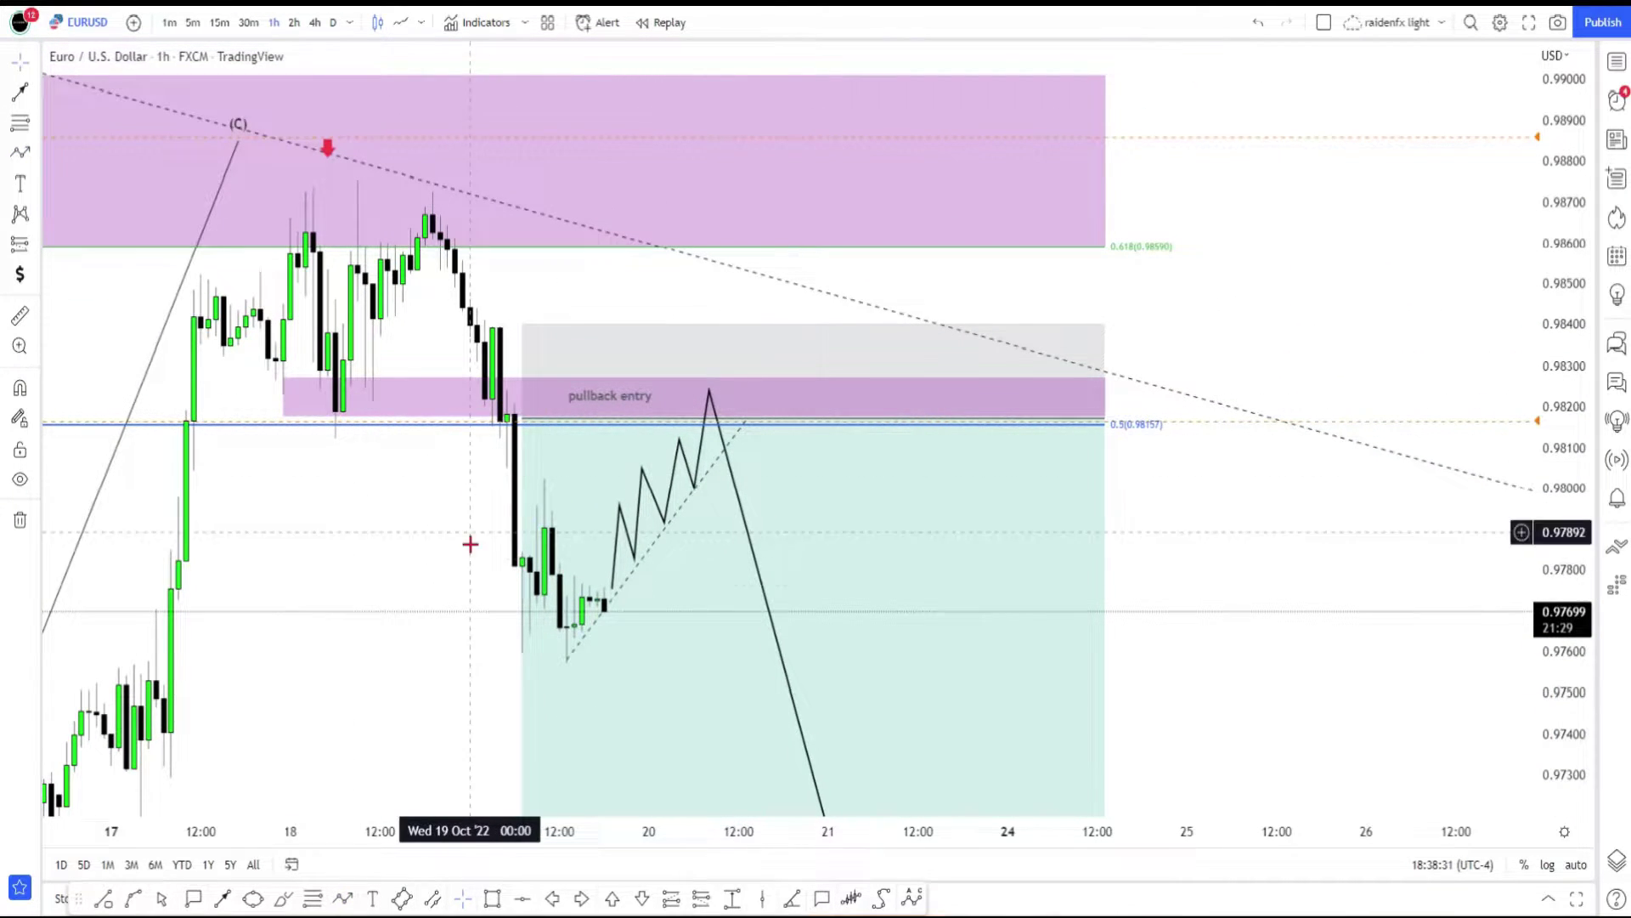
pyautogui.moveTo(445, 520); pyautogui.dragTo(448, 448)
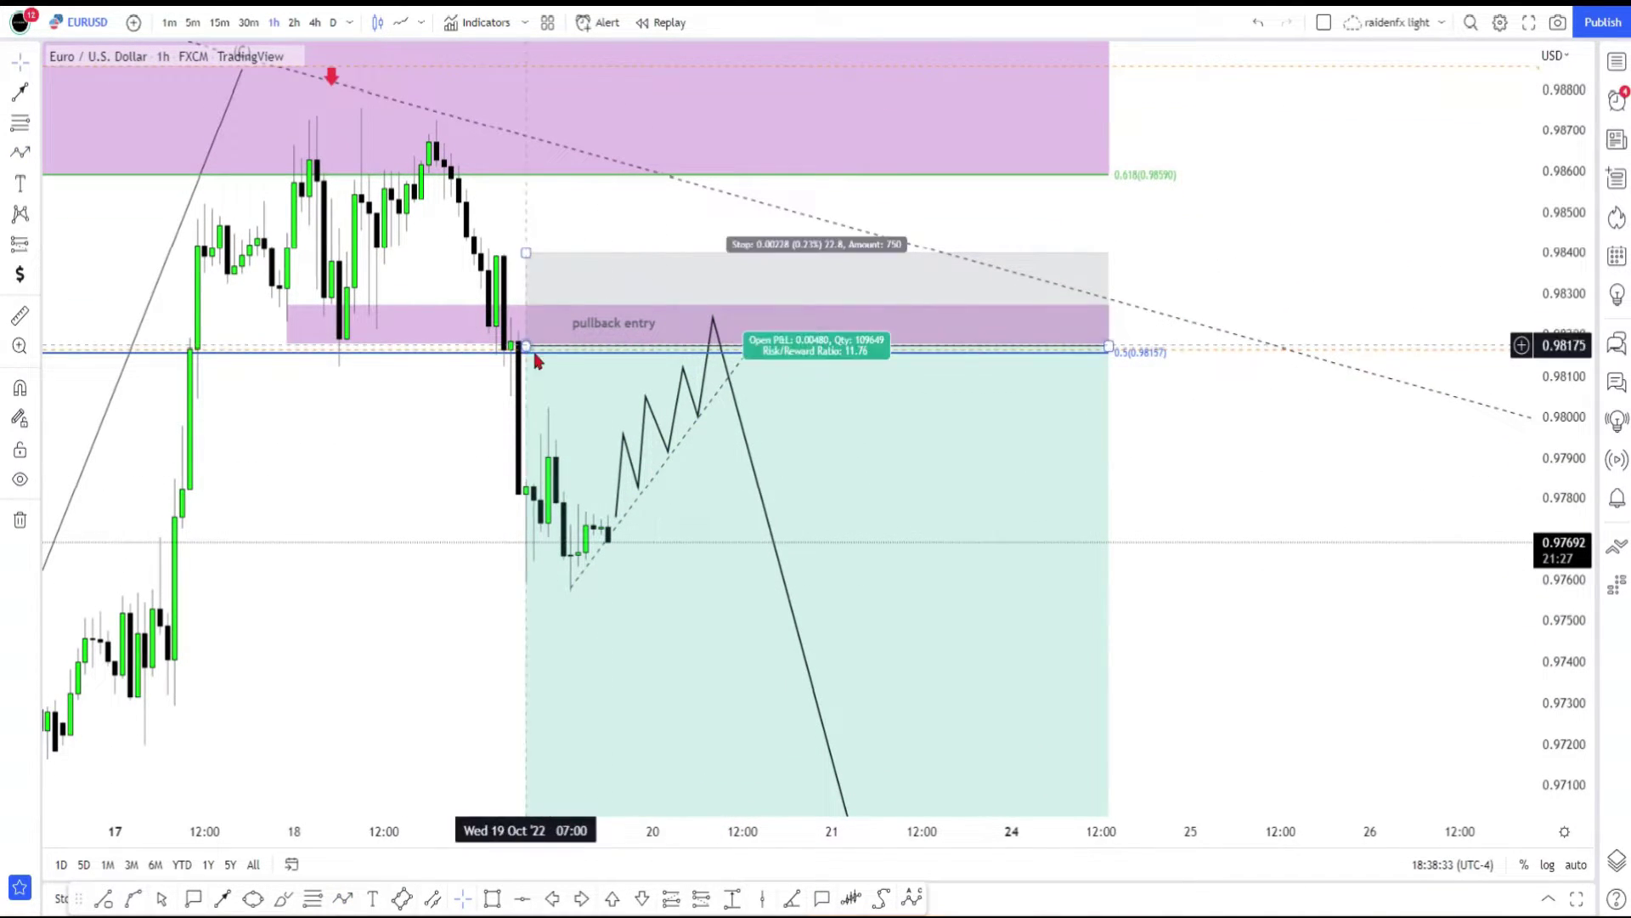
pyautogui.moveTo(414, 481); pyautogui.dragTo(592, 434)
pyautogui.moveTo(537, 521); pyautogui.dragTo(601, 374)
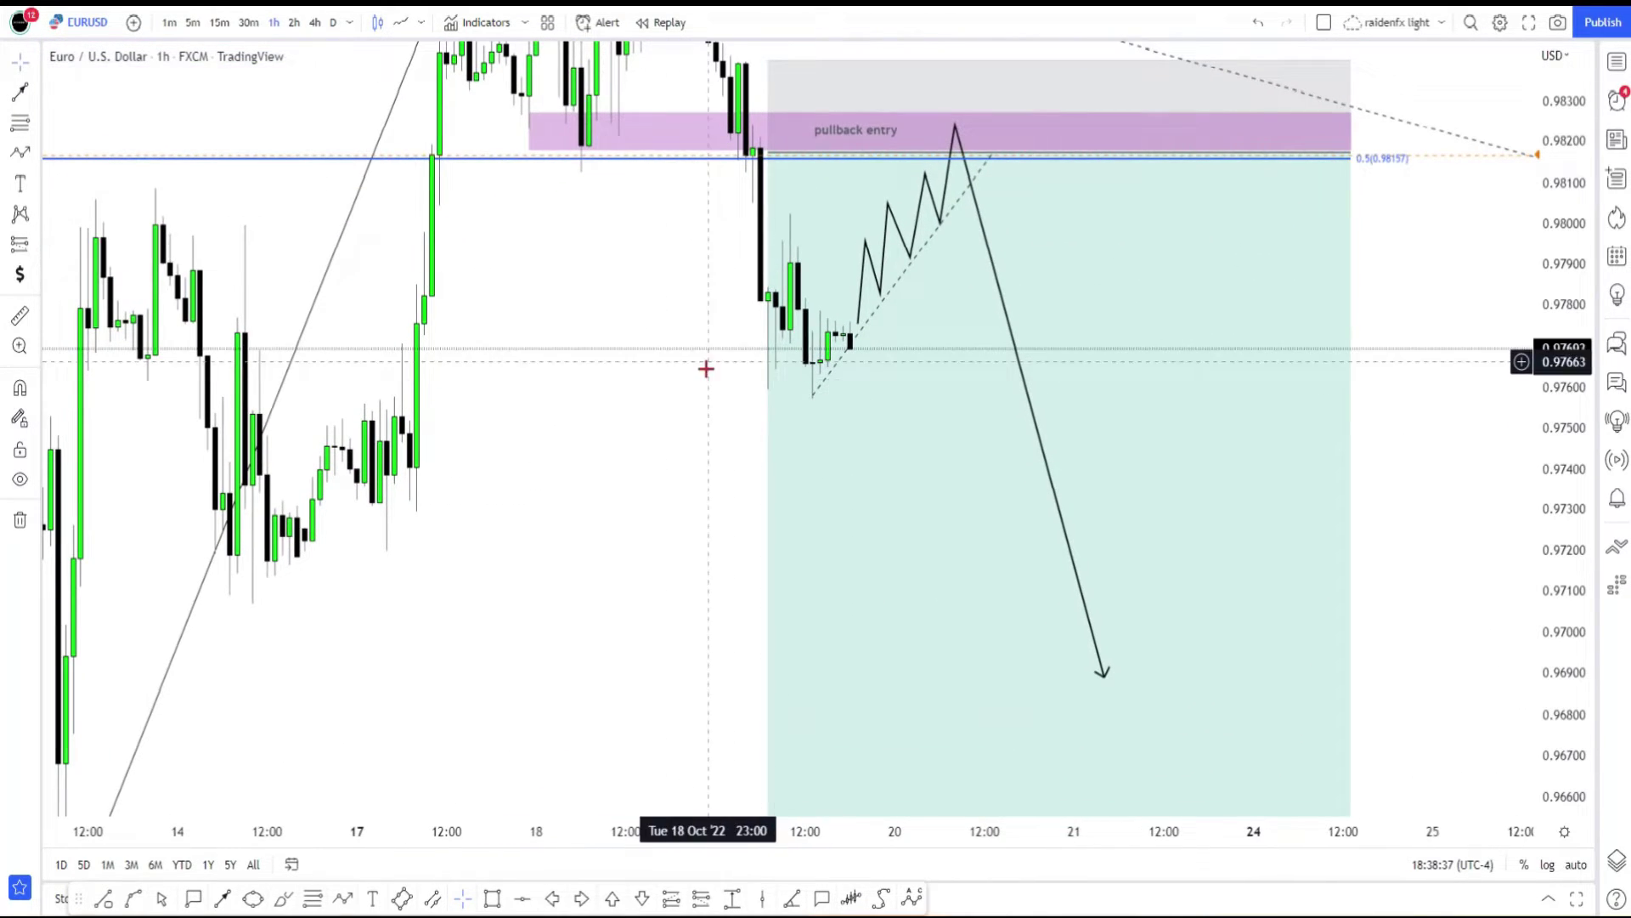
pyautogui.moveTo(630, 449)
pyautogui.mouseDown()
pyautogui.moveTo(816, 398)
pyautogui.moveTo(629, 468)
pyautogui.mouseUp()
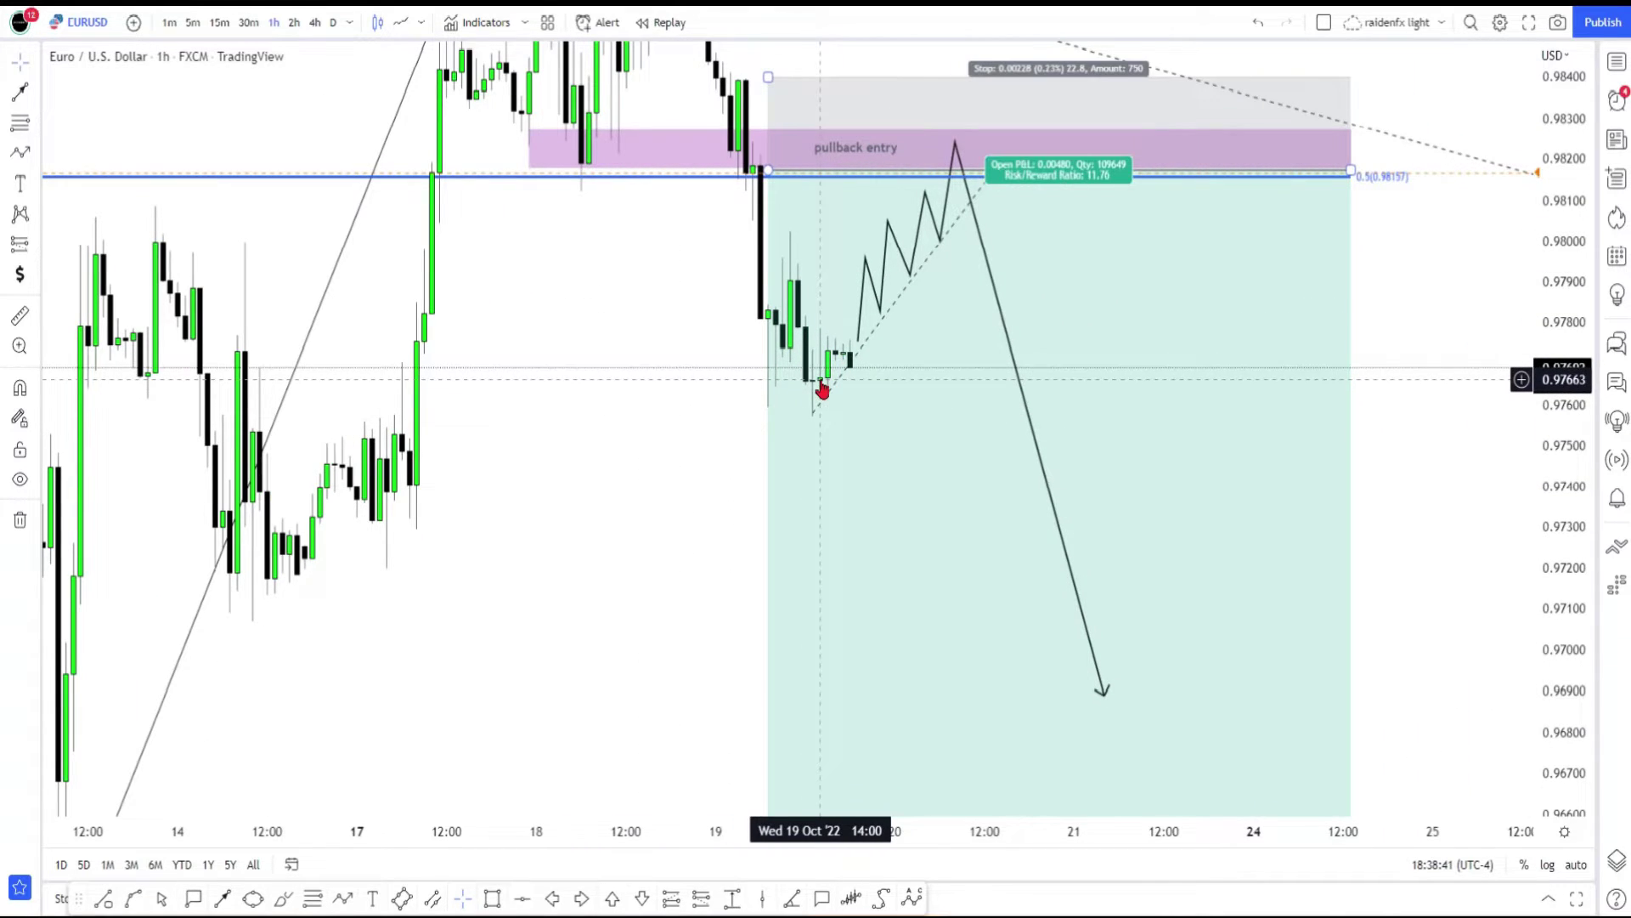
pyautogui.click(837, 432)
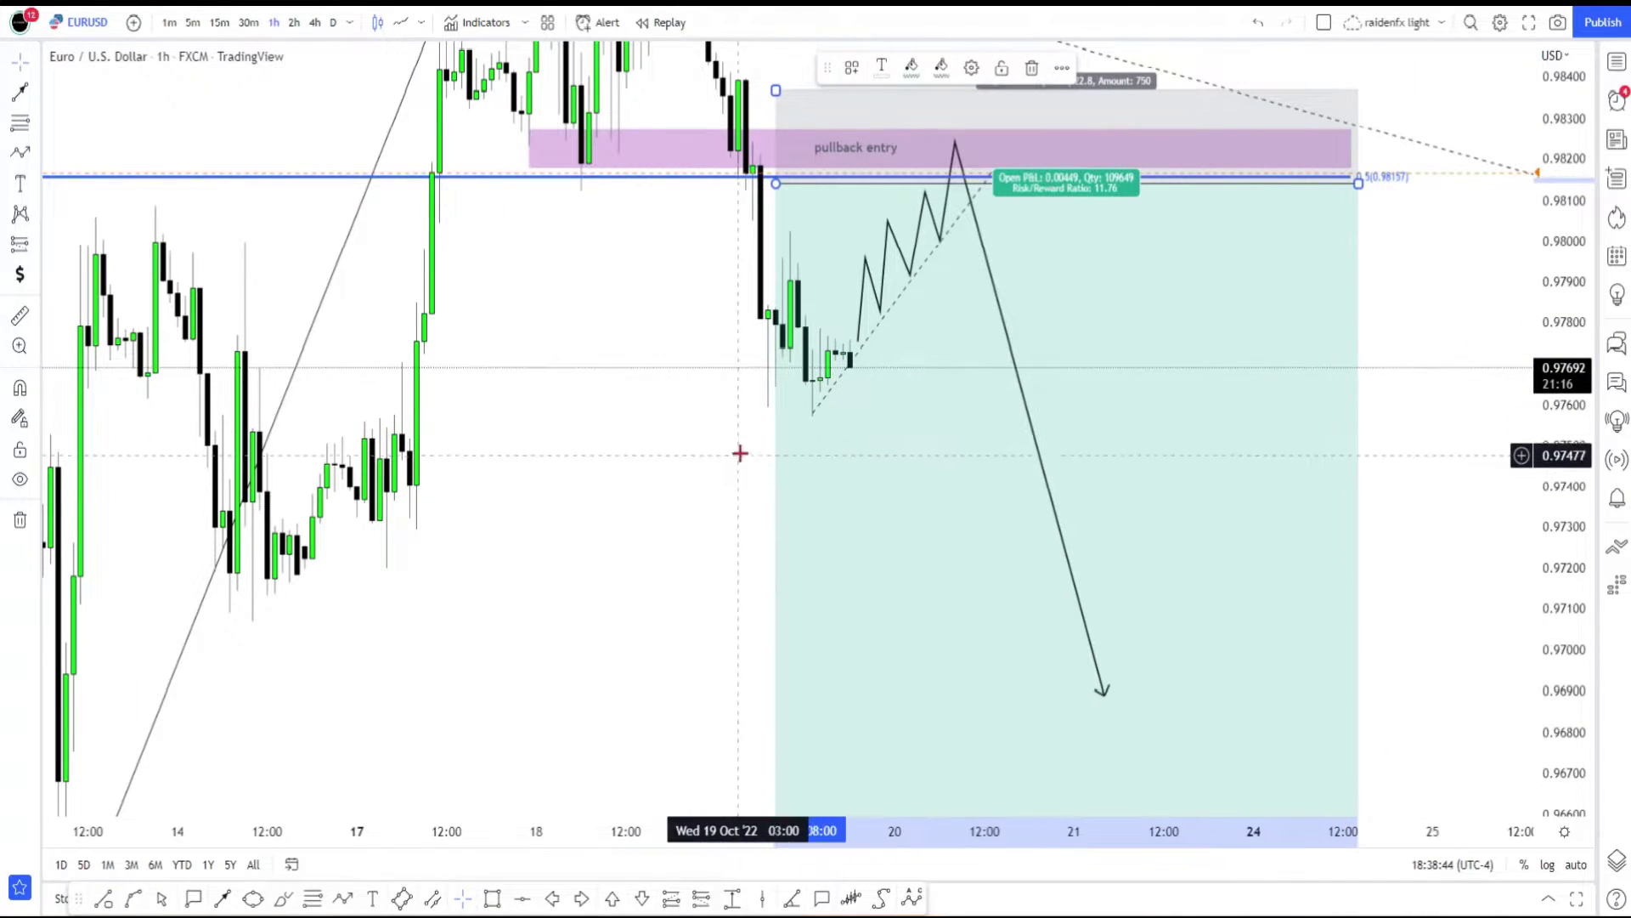
pyautogui.click(1258, 23)
# Display the EURUSD price as a line chart, with the move from (B) to (C) in view.
pyautogui.moveTo(641, 457)
pyautogui.mouseDown()
pyautogui.moveTo(626, 368)
pyautogui.moveTo(763, 350)
pyautogui.moveTo(722, 379)
pyautogui.mouseUp()
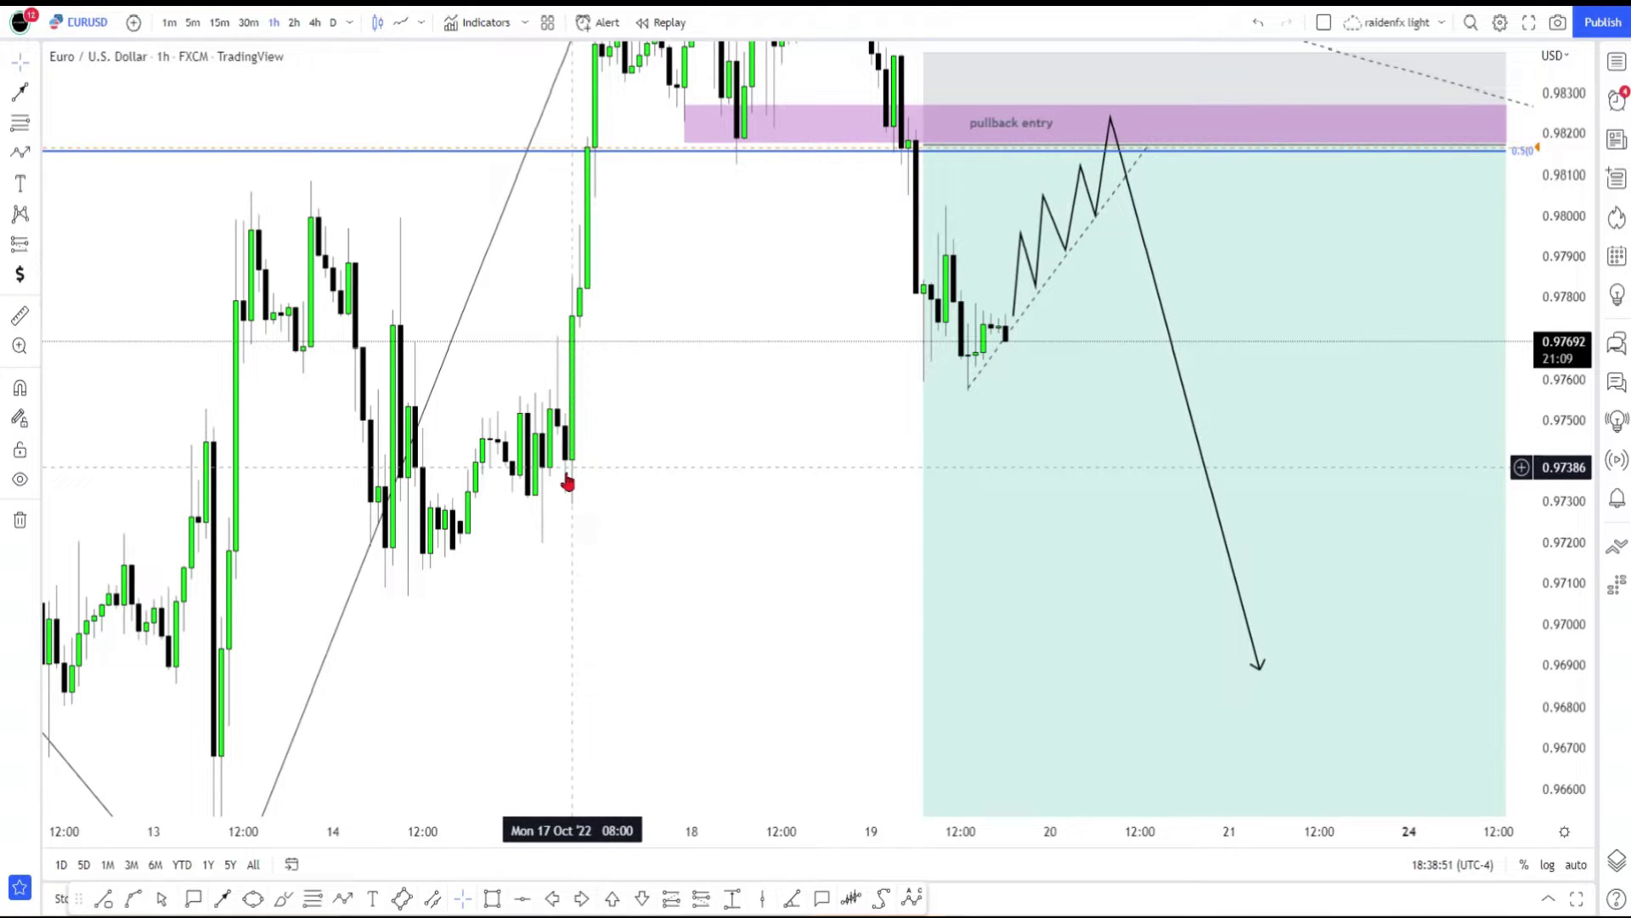
pyautogui.moveTo(495, 624); pyautogui.dragTo(605, 501)
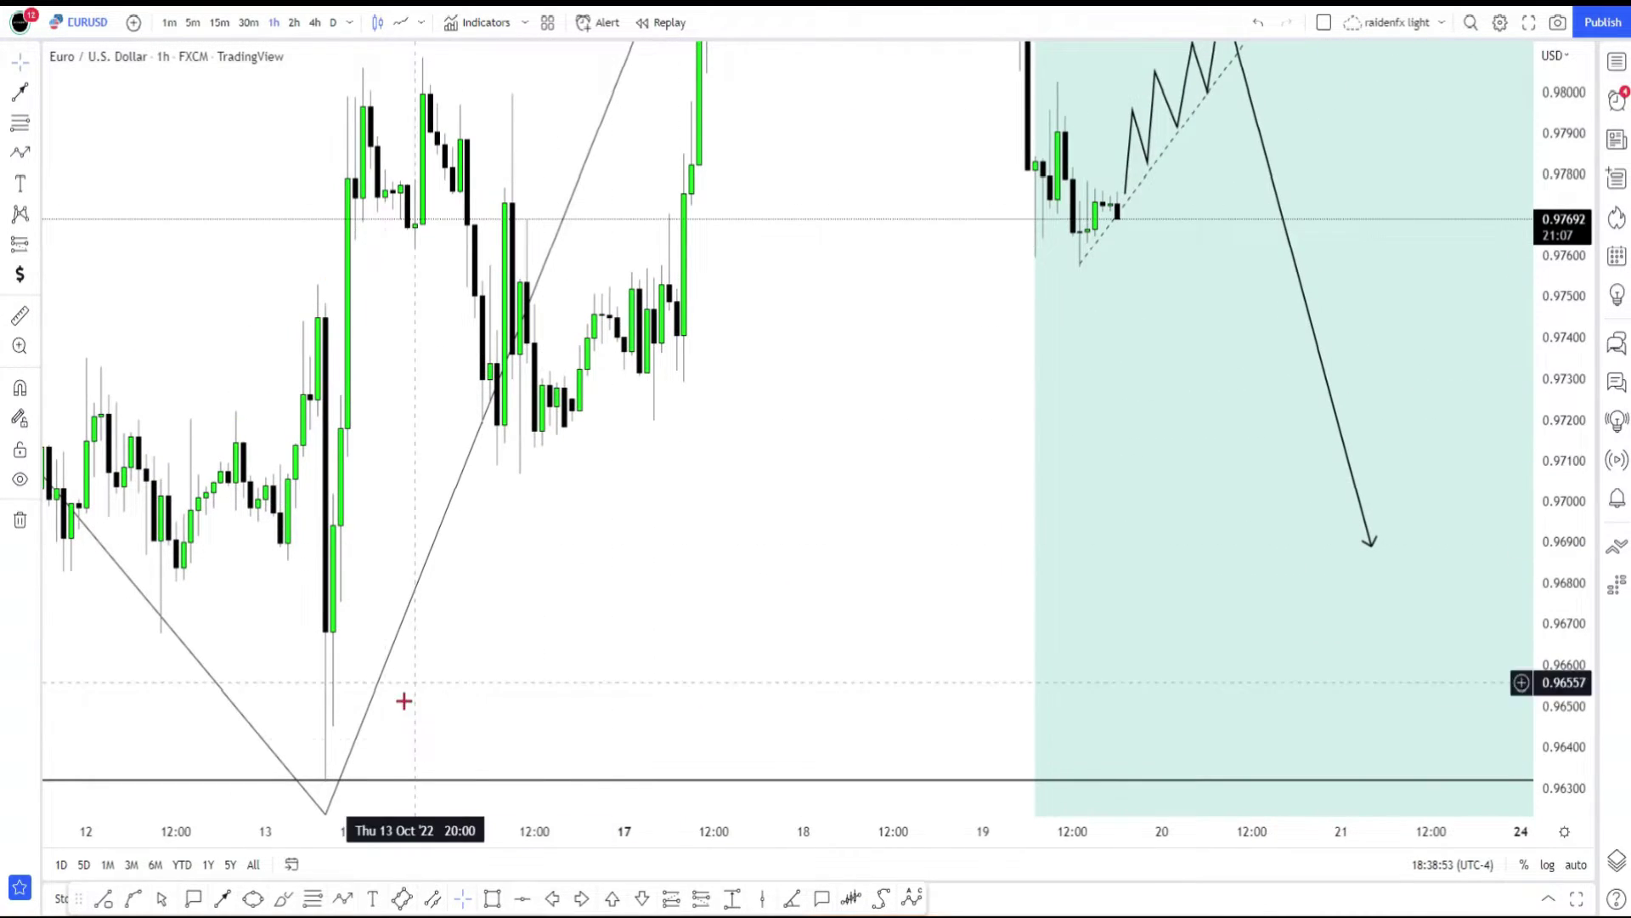
pyautogui.moveTo(738, 358); pyautogui.dragTo(496, 823)
pyautogui.moveTo(471, 736); pyautogui.dragTo(557, 680)
pyautogui.moveTo(1581, 154); pyautogui.dragTo(1580, 486)
pyautogui.moveTo(525, 595); pyautogui.dragTo(710, 395)
pyautogui.click(399, 27)
pyautogui.moveTo(813, 397); pyautogui.dragTo(772, 443)
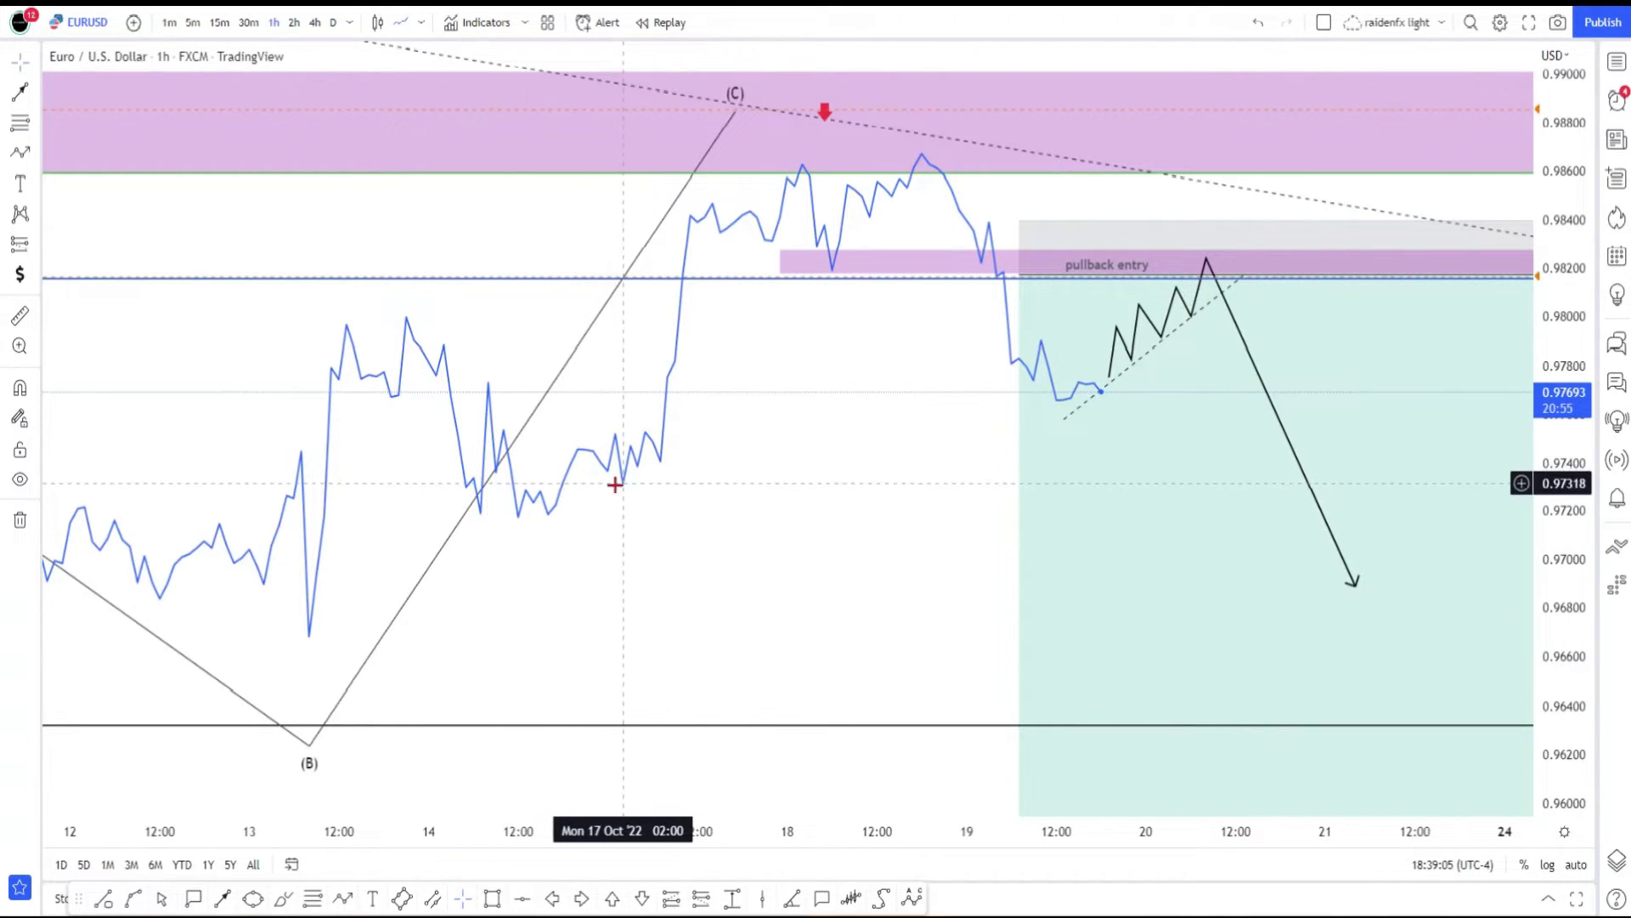
# Switch the line chart to the 2-hour timeframe.
pyautogui.scroll(-2, 659, 466)
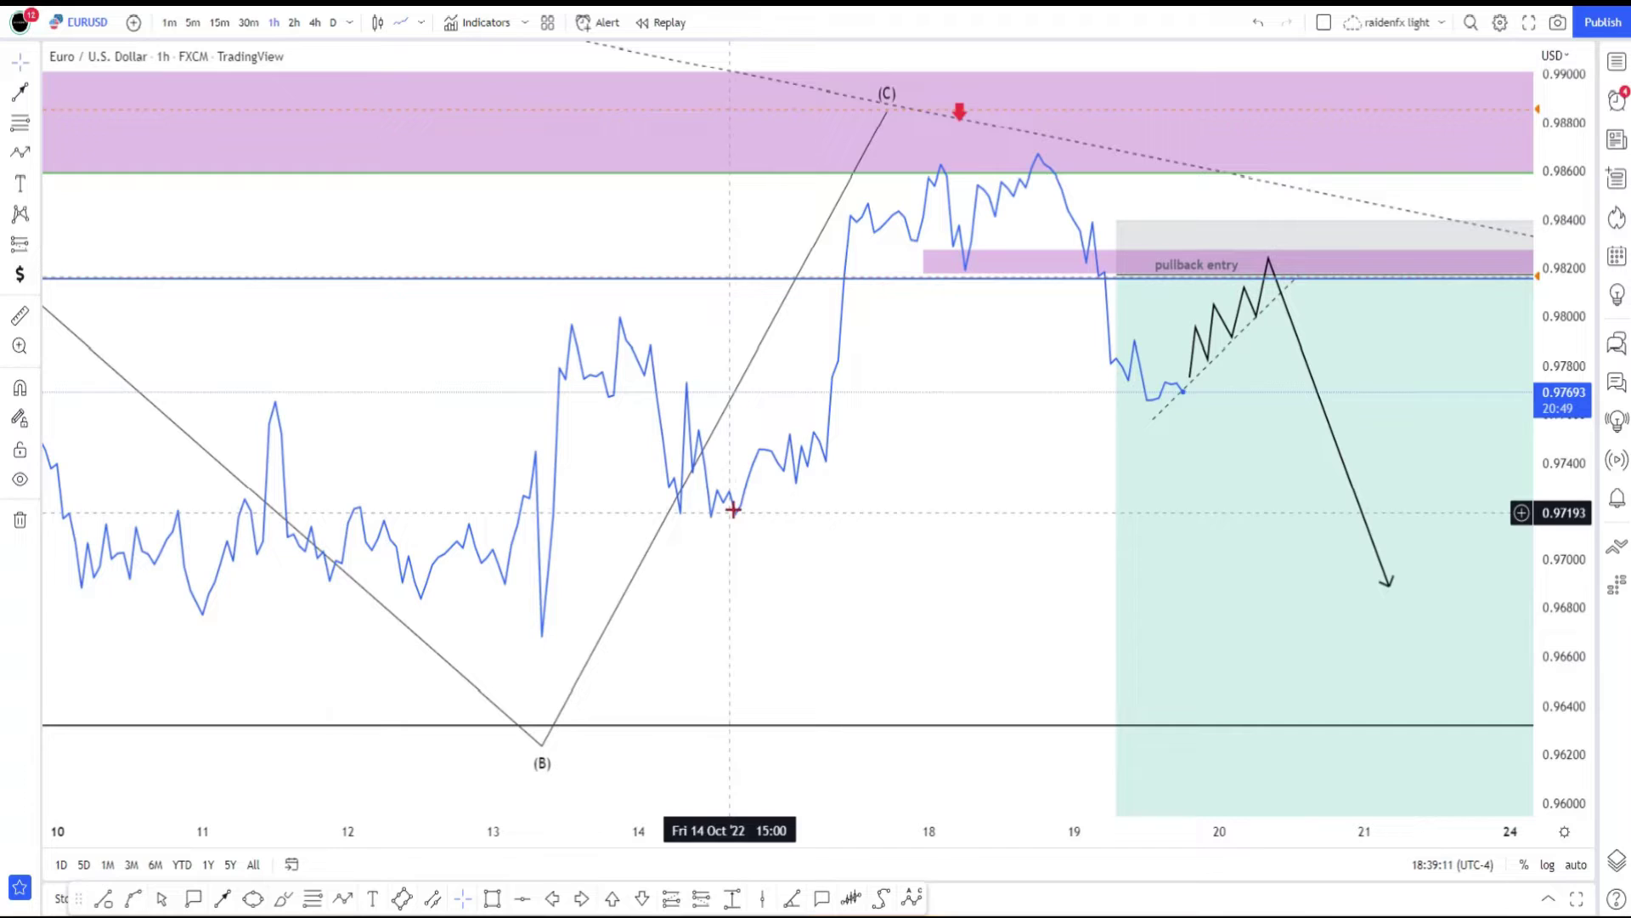
pyautogui.moveTo(858, 368); pyautogui.dragTo(954, 346)
pyautogui.click(294, 23)
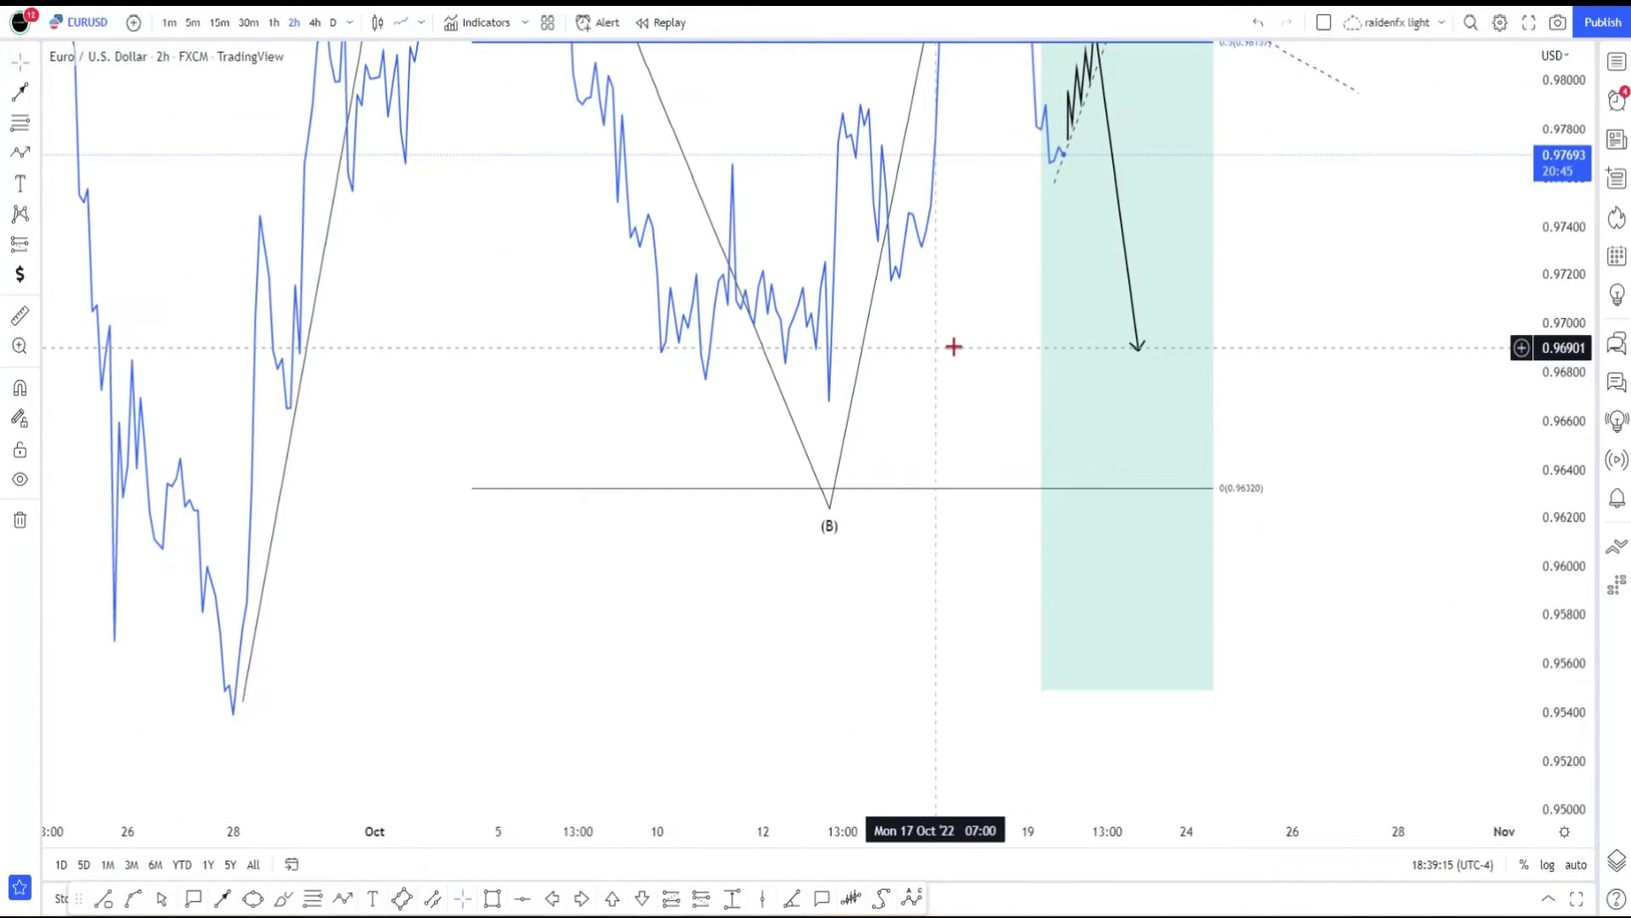
# Examine the line chart's (A)-(B)-(C) swings, the trendline and the pullback entry zone near the 0.5 retracement.
pyautogui.moveTo(1542, 363); pyautogui.dragTo(1544, 568)
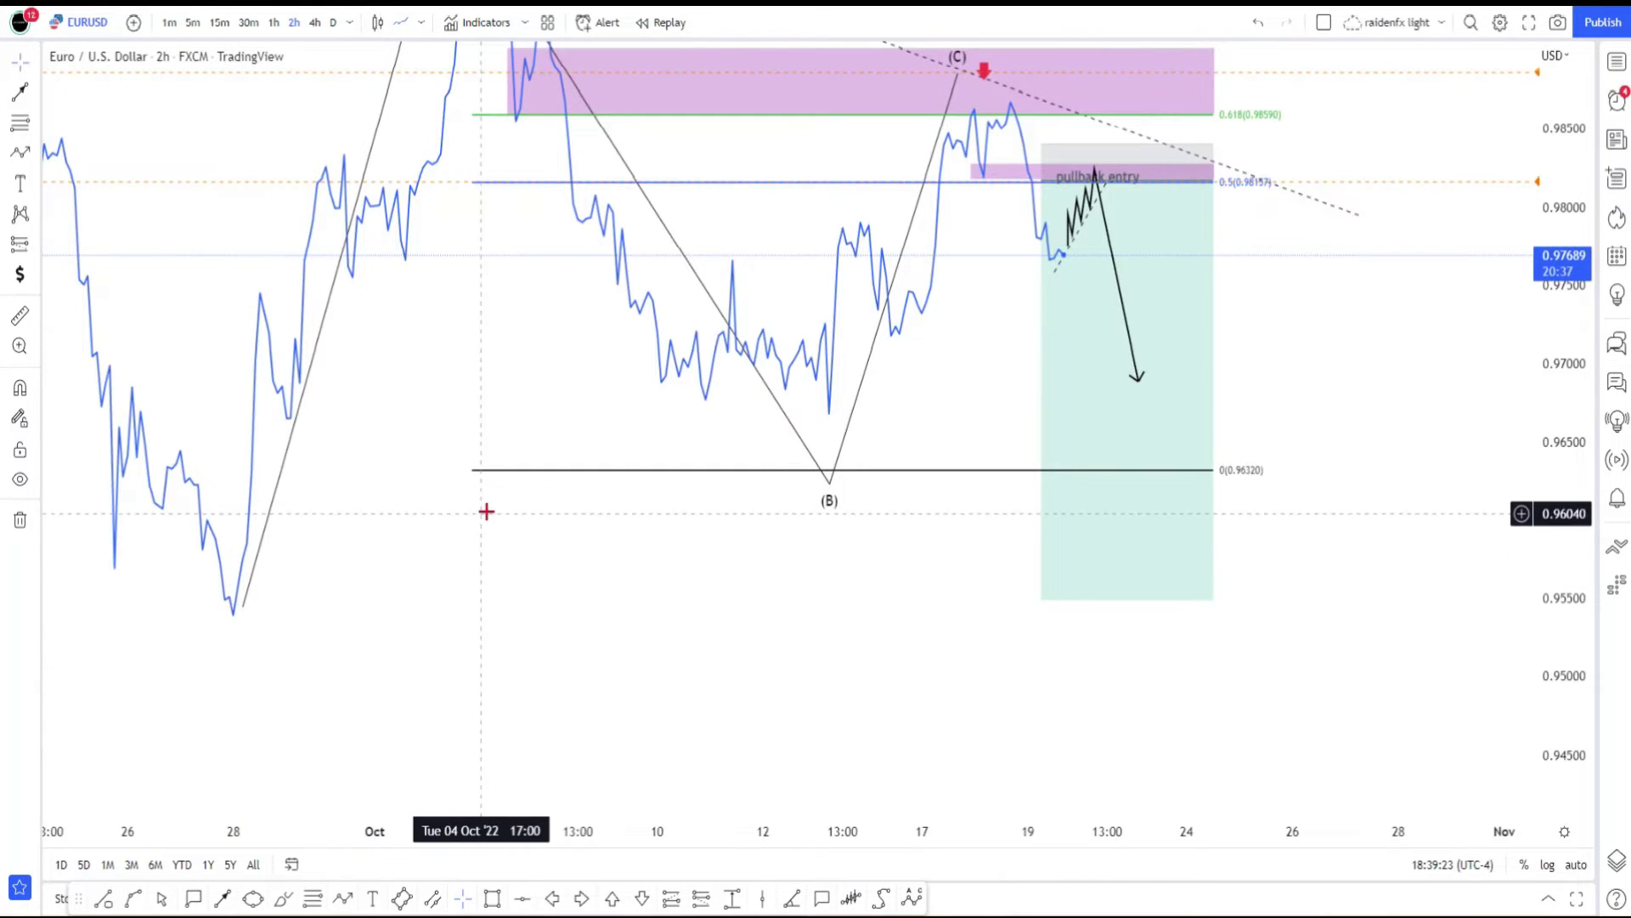
pyautogui.moveTo(654, 290); pyautogui.dragTo(626, 481)
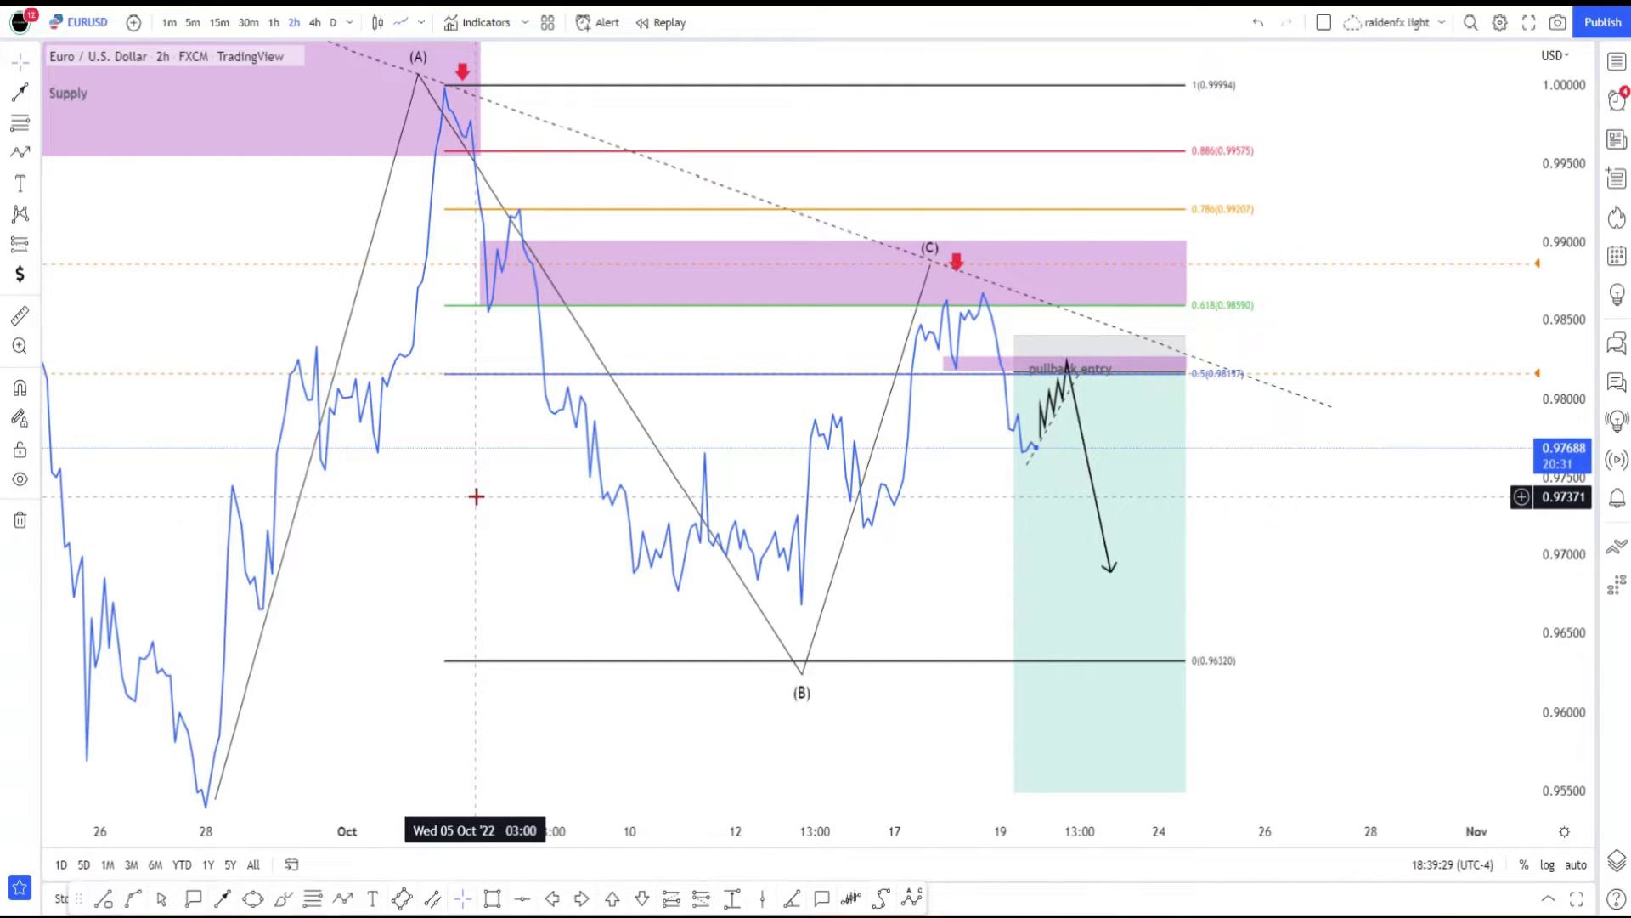
pyautogui.moveTo(459, 524); pyautogui.dragTo(508, 478)
pyautogui.scroll(5, 884, 641)
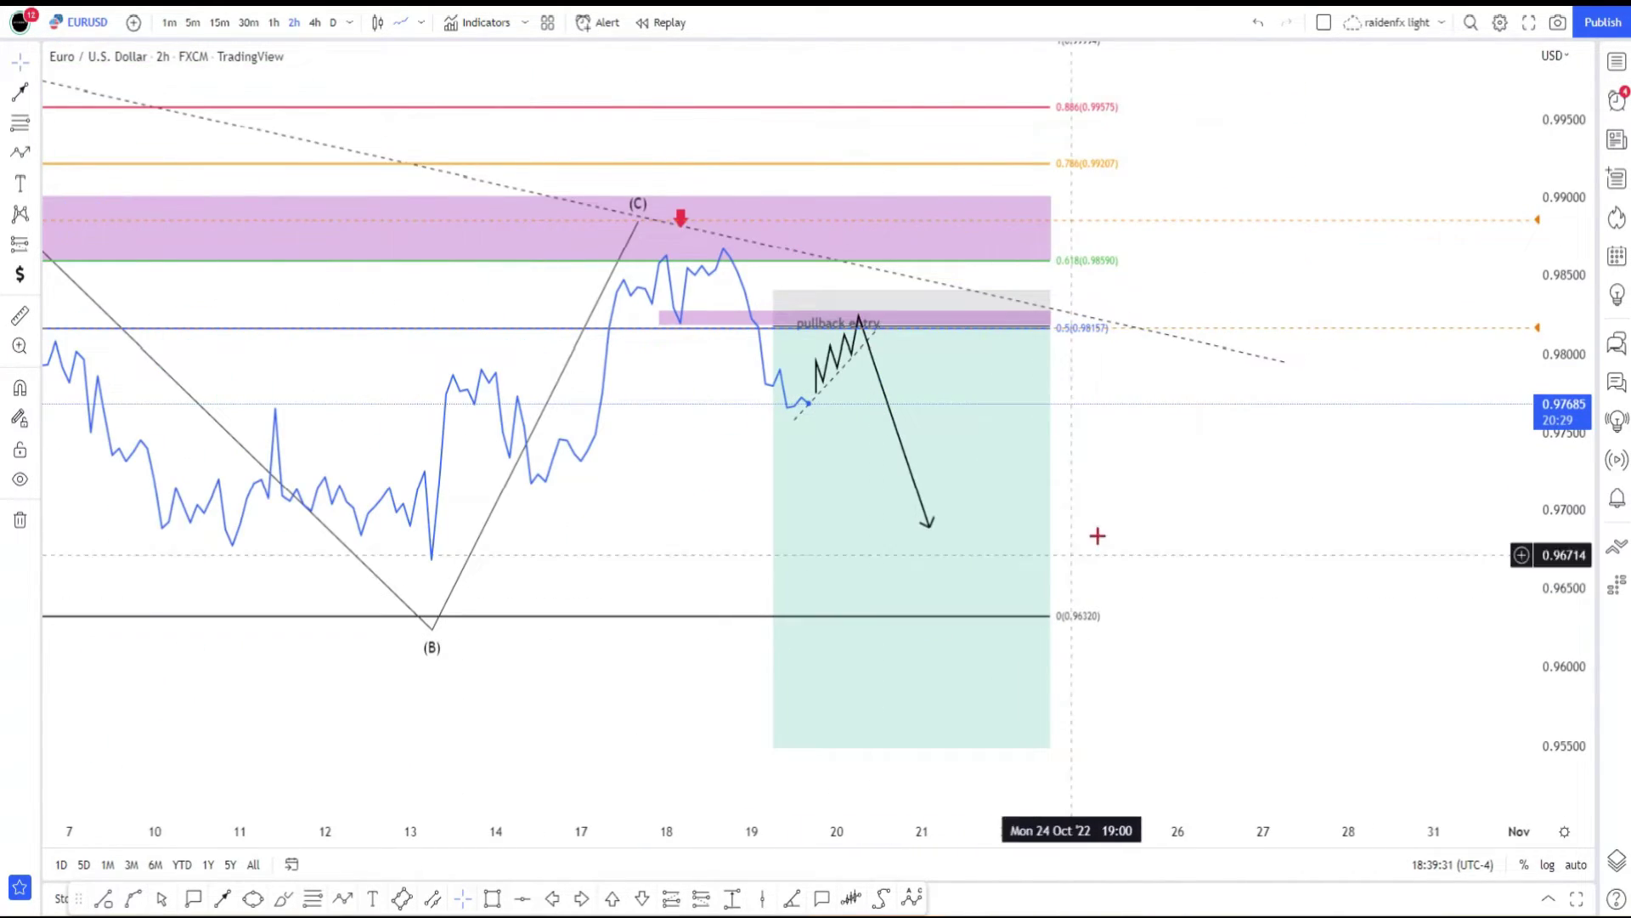
pyautogui.moveTo(1201, 371); pyautogui.dragTo(1273, 550)
pyautogui.moveTo(1536, 671); pyautogui.dragTo(1533, 336)
pyautogui.moveTo(1406, 620); pyautogui.dragTo(1379, 313)
pyautogui.scroll(4, 1283, 514)
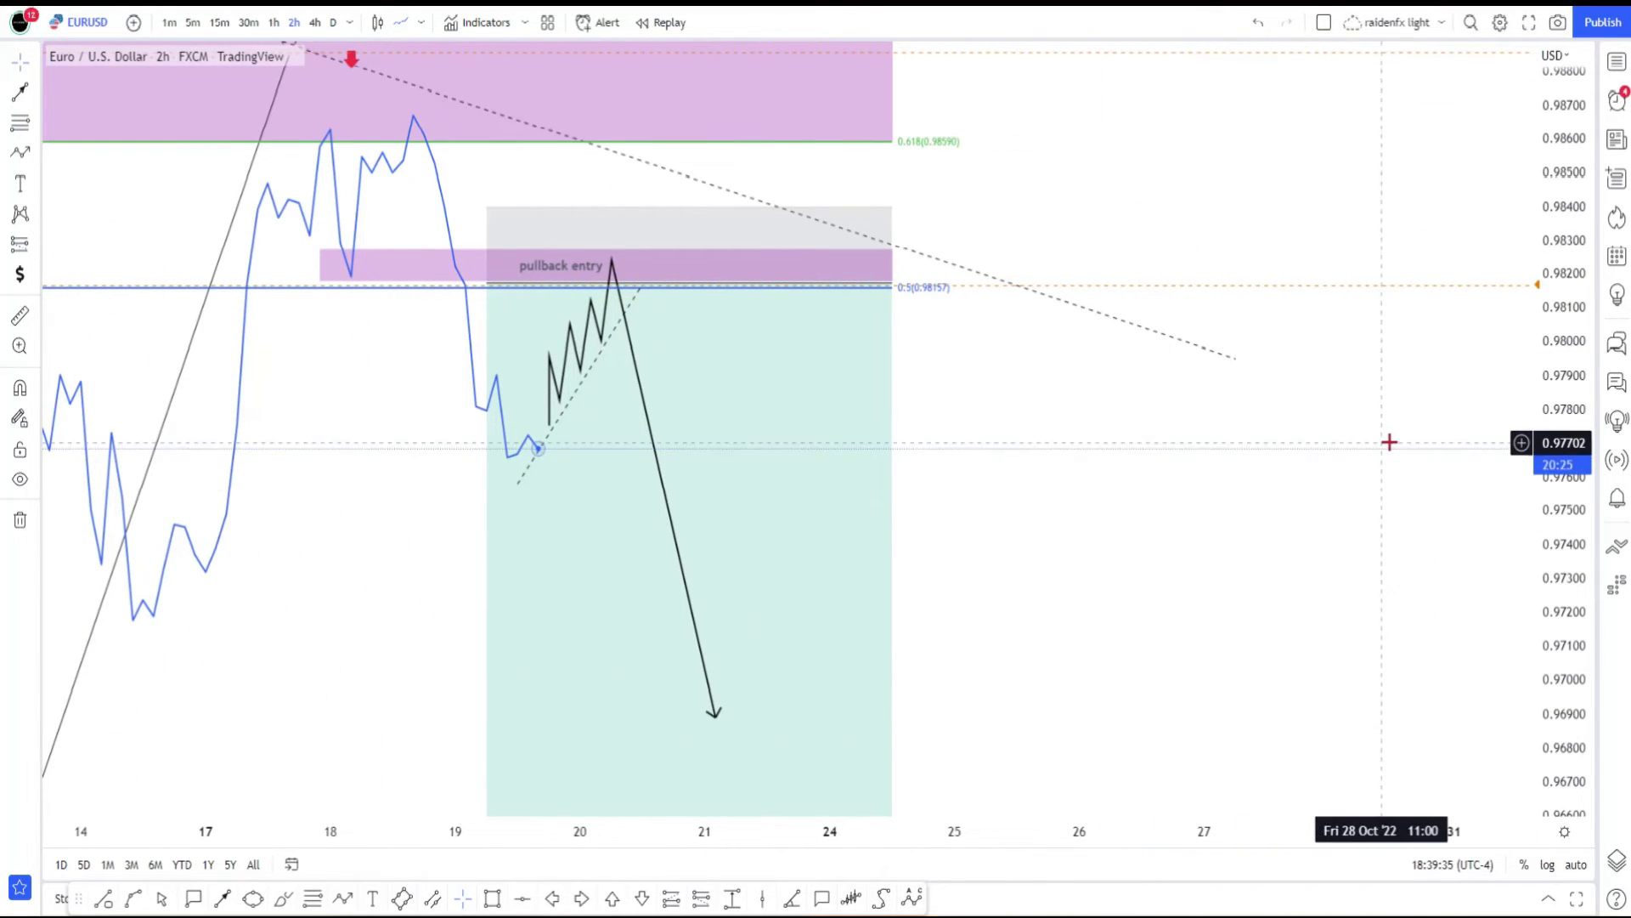
pyautogui.moveTo(1100, 438); pyautogui.dragTo(1182, 456)
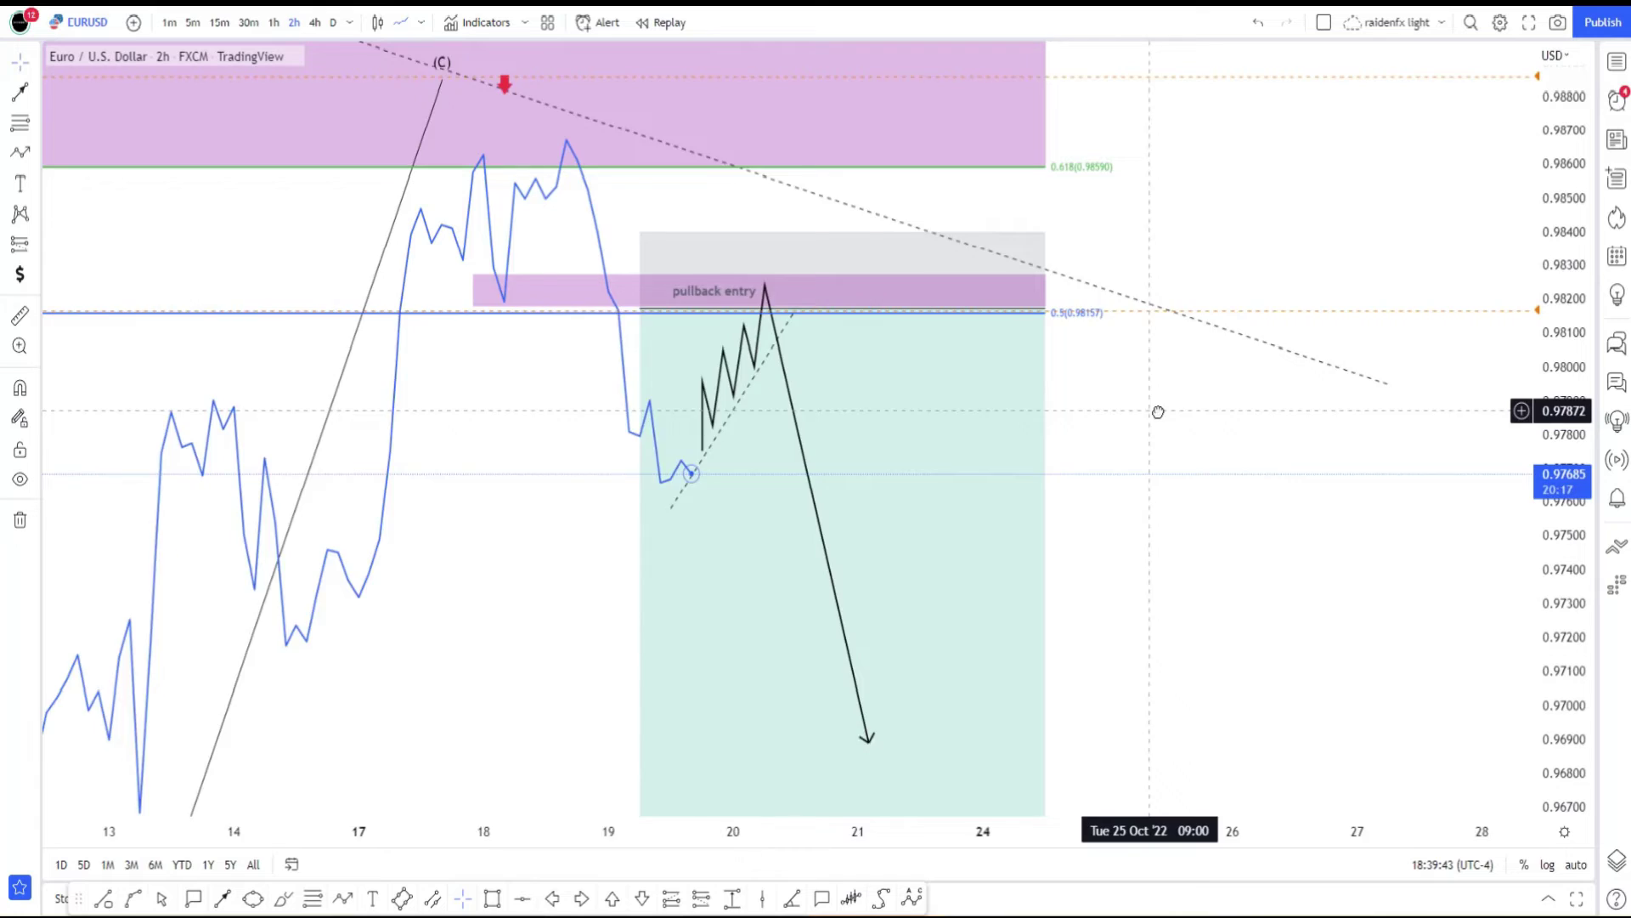
pyautogui.moveTo(1158, 412); pyautogui.dragTo(1217, 409)
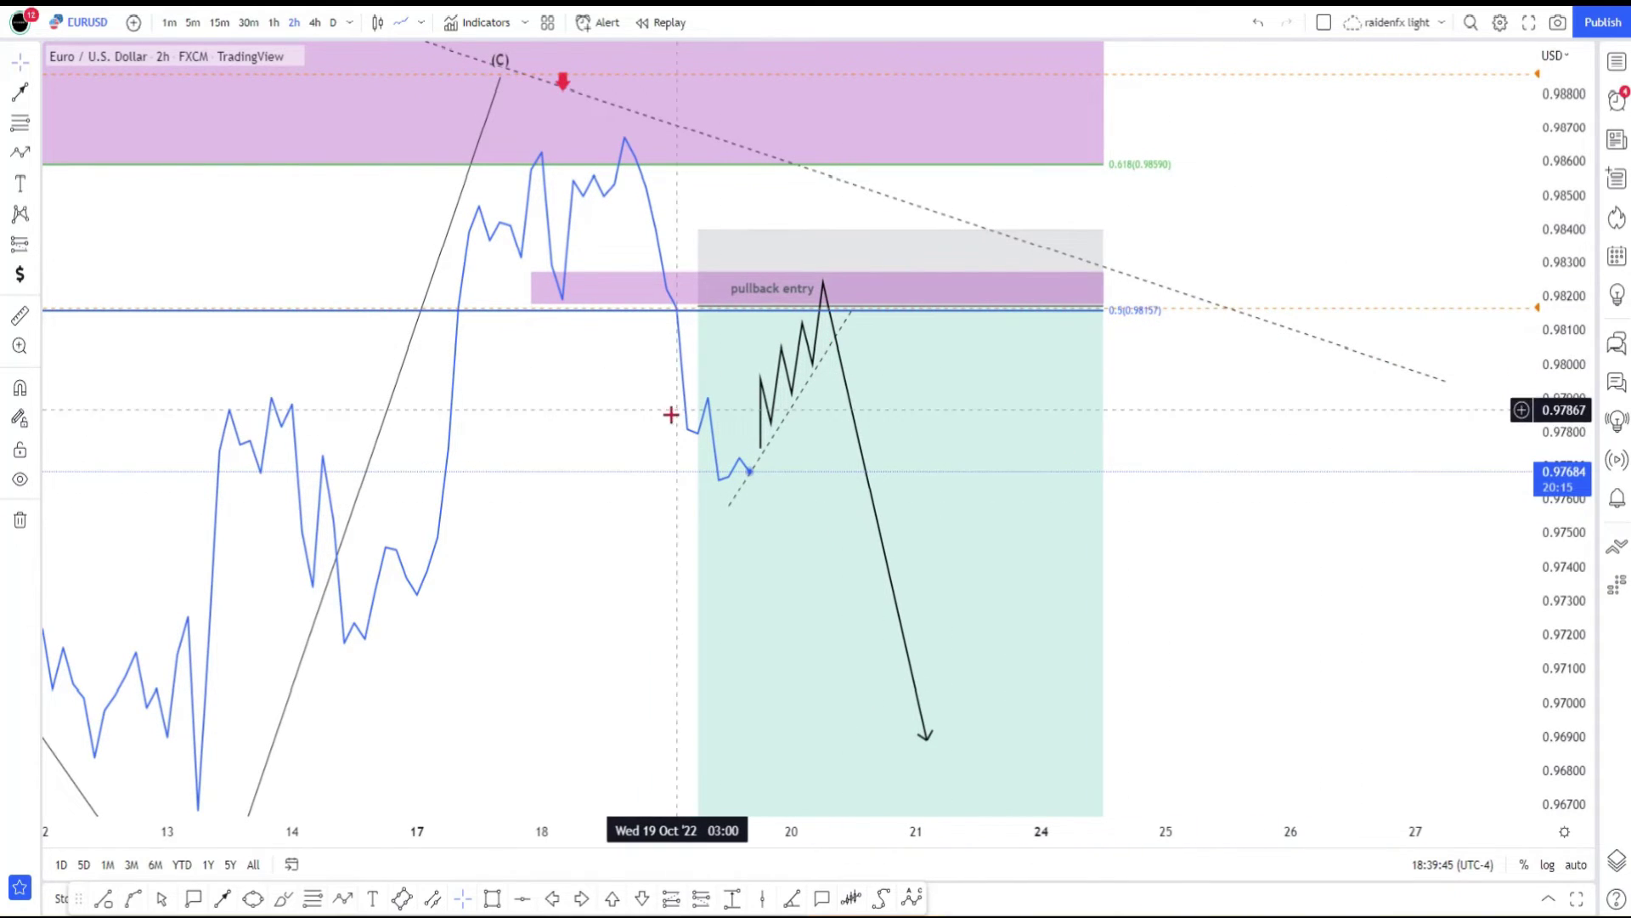
pyautogui.scroll(-2, 652, 568)
pyautogui.moveTo(652, 569); pyautogui.dragTo(761, 342)
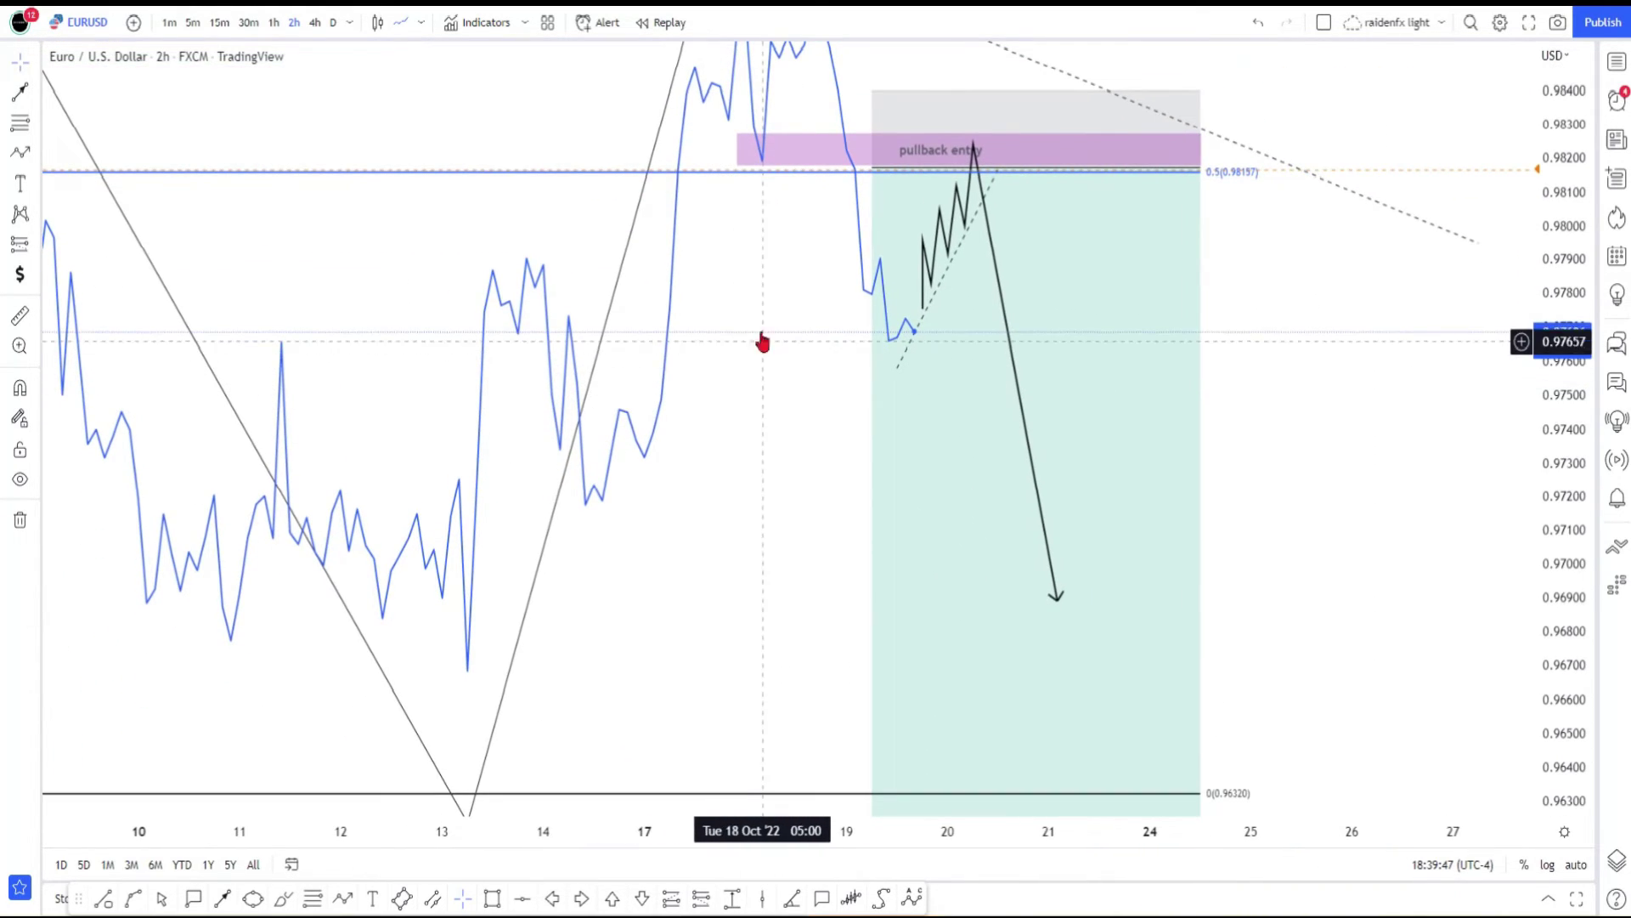
# Display the EURUSD price as candlesticks, with the (B) to (C) move and the pullback entry zone in view.
pyautogui.click(378, 25)
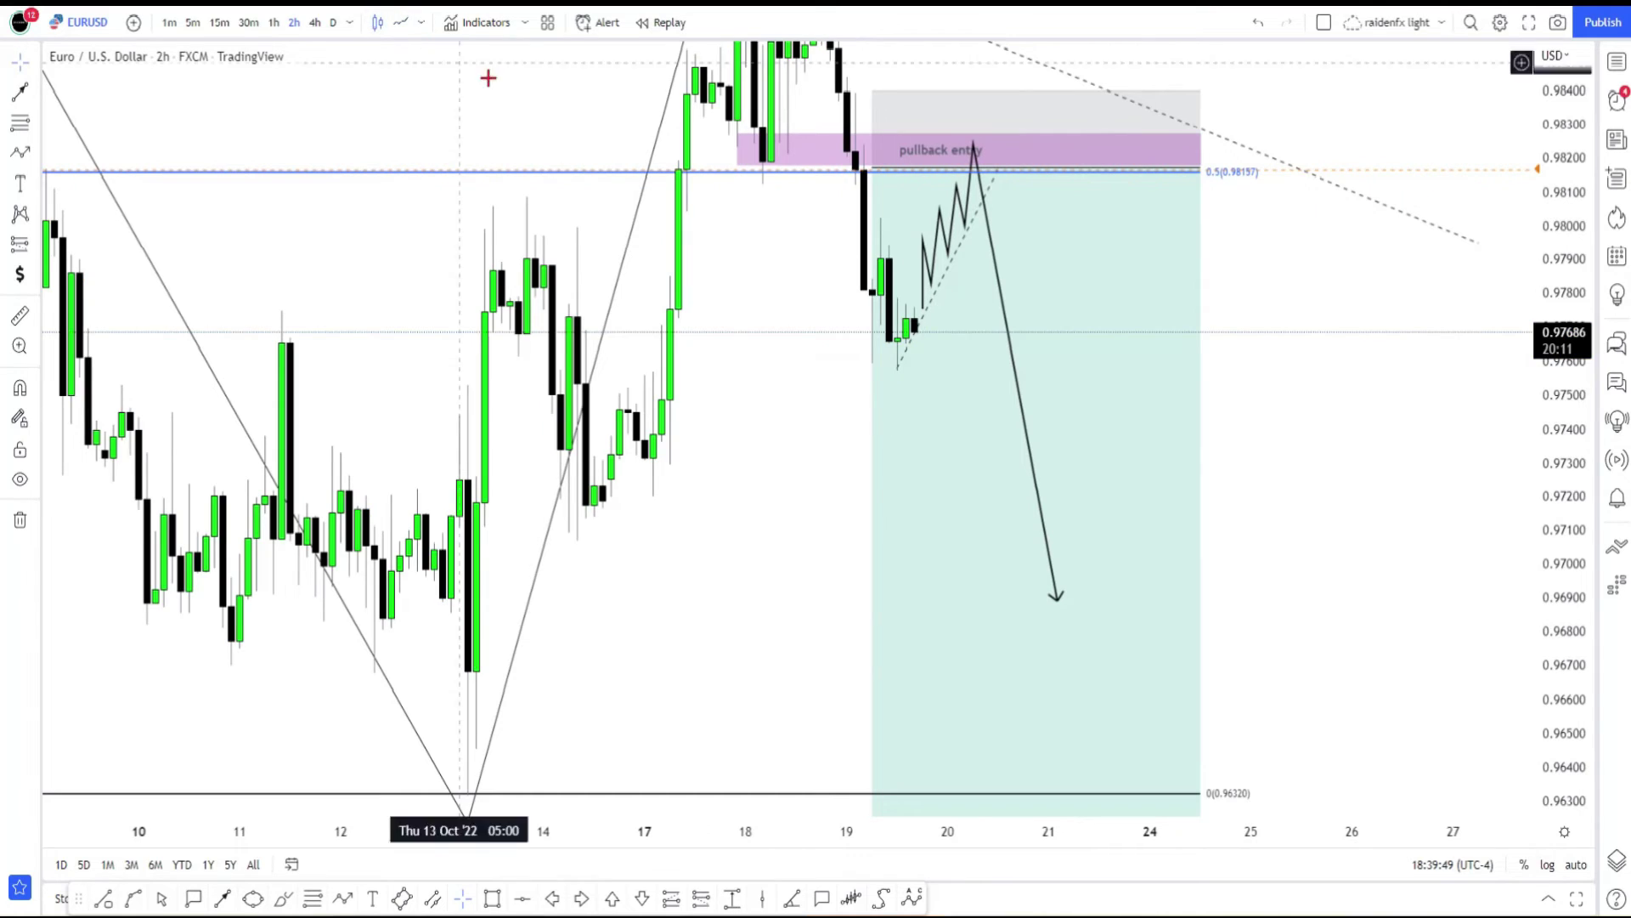
pyautogui.scroll(-2, 768, 465)
pyautogui.moveTo(1344, 337); pyautogui.dragTo(1263, 468)
pyautogui.moveTo(1541, 670); pyautogui.dragTo(1533, 787)
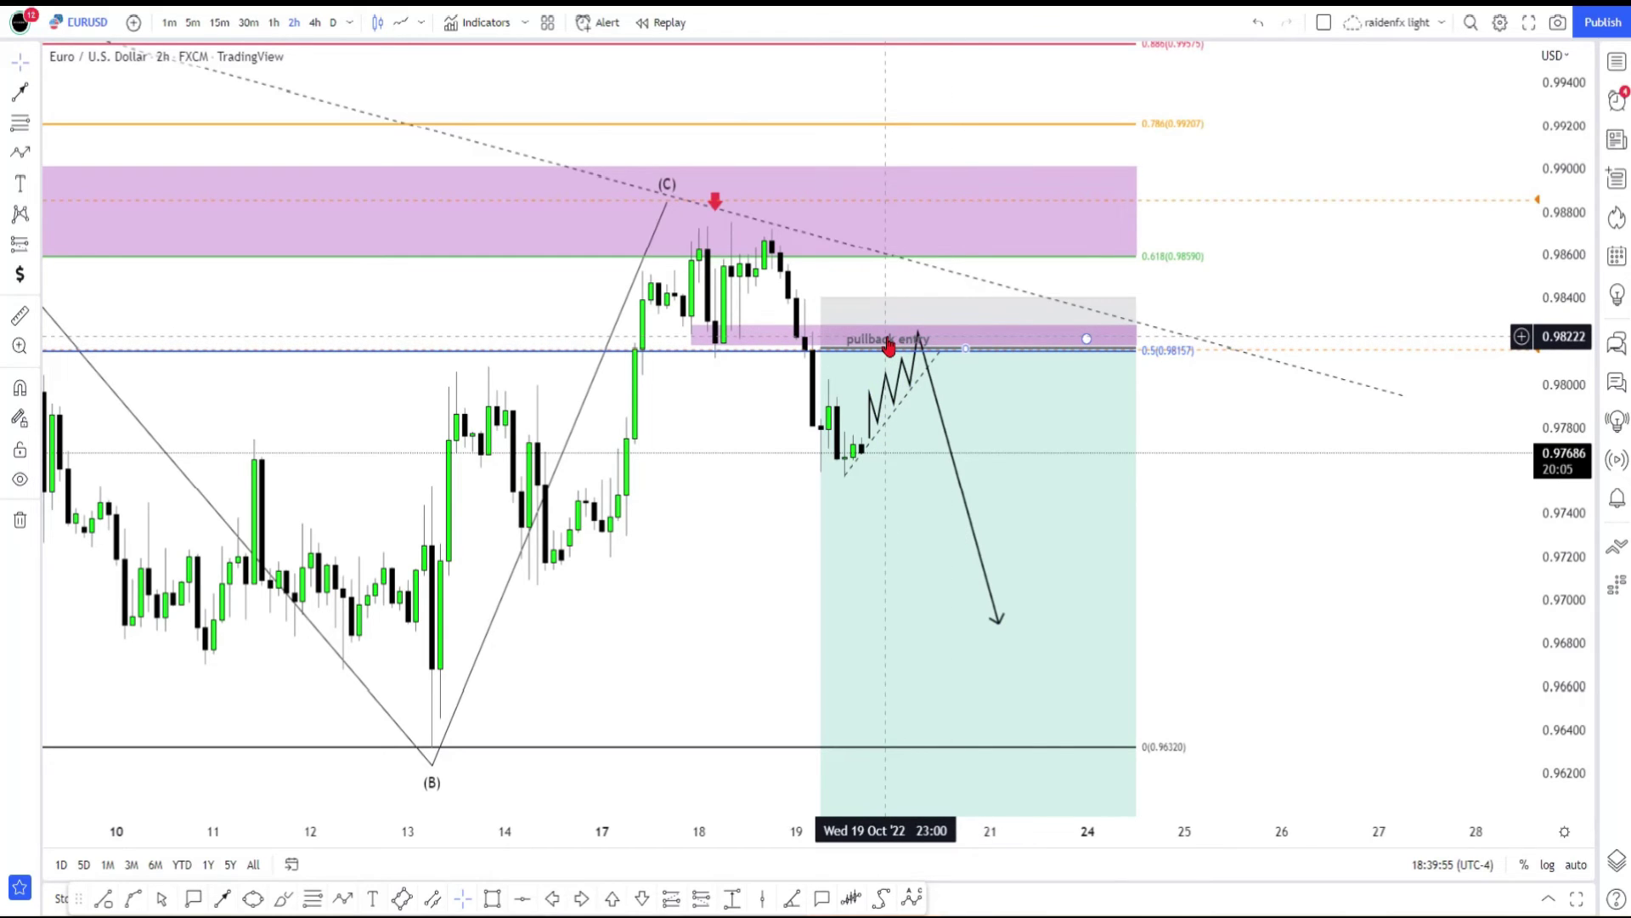
# Align the "pullback entry" label with the short position's left edge and lower the projected path's peak to the small supply zone's lower edge.
pyautogui.moveTo(887, 344); pyautogui.dragTo(877, 336)
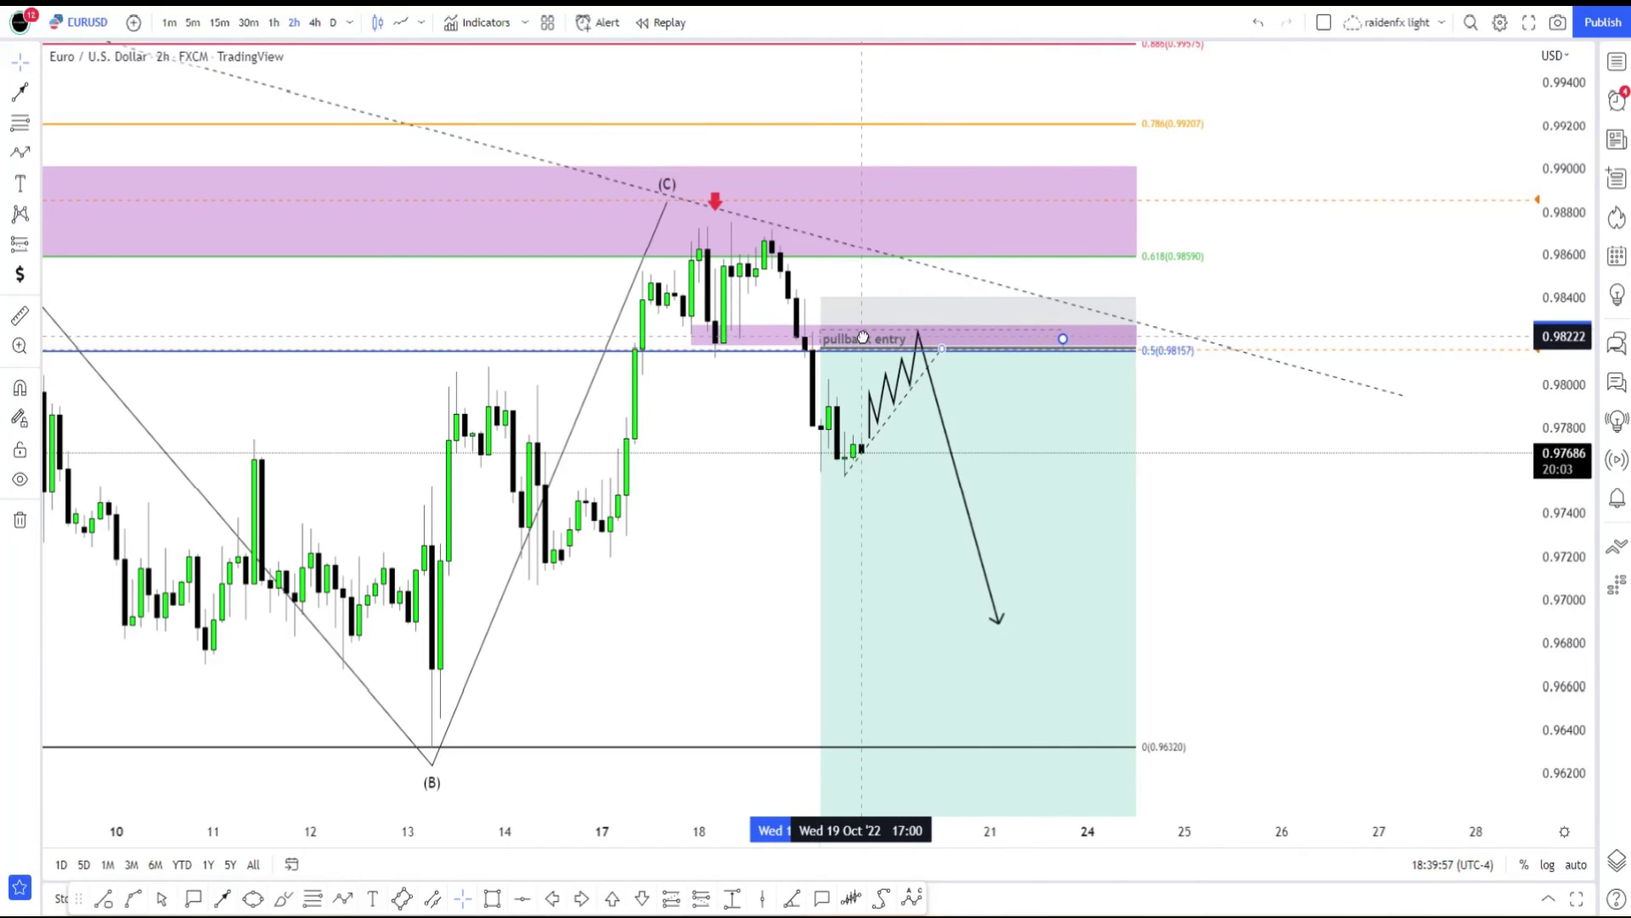
pyautogui.moveTo(721, 532); pyautogui.dragTo(743, 456)
pyautogui.scroll(-2, 747, 470)
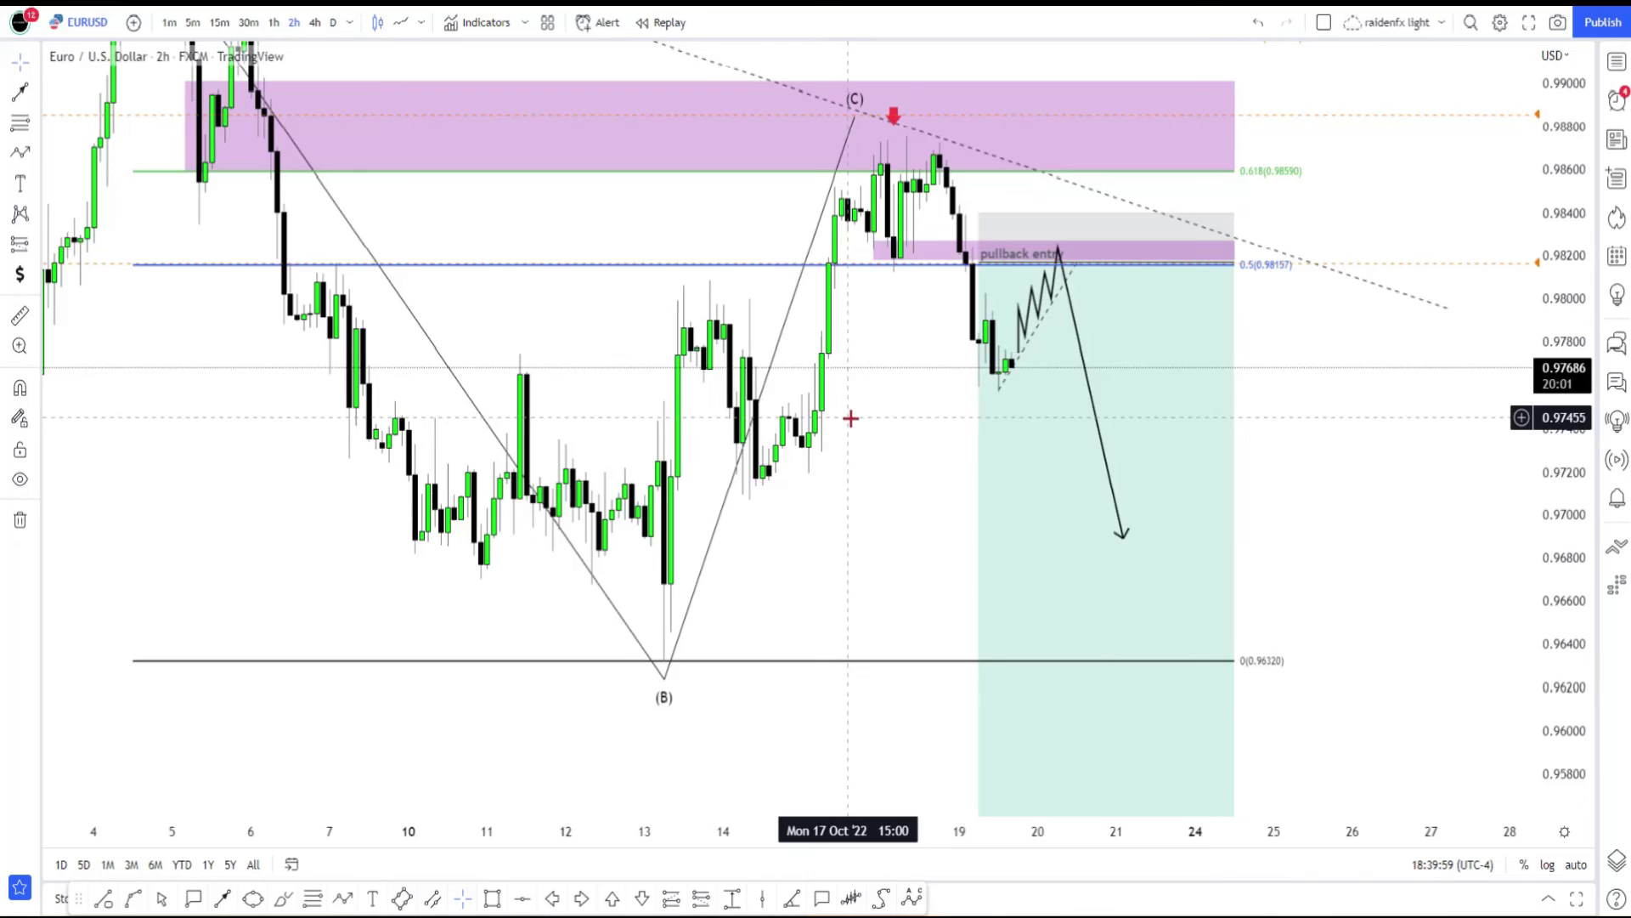
pyautogui.moveTo(851, 418); pyautogui.dragTo(765, 502)
pyautogui.click(905, 365)
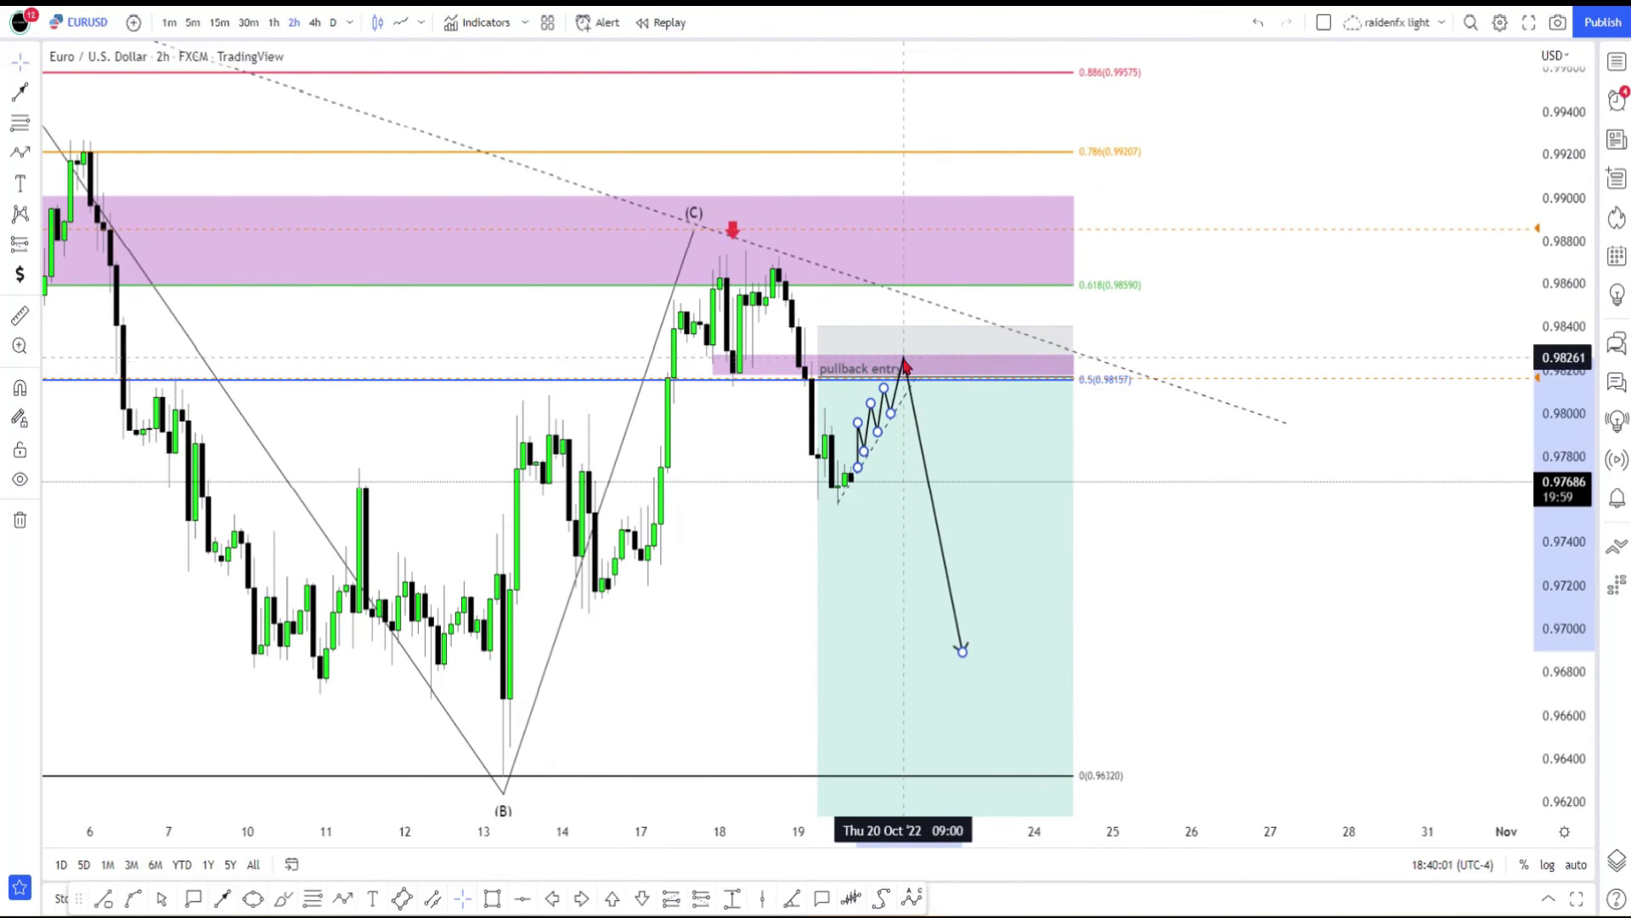
pyautogui.moveTo(906, 363); pyautogui.dragTo(901, 376)
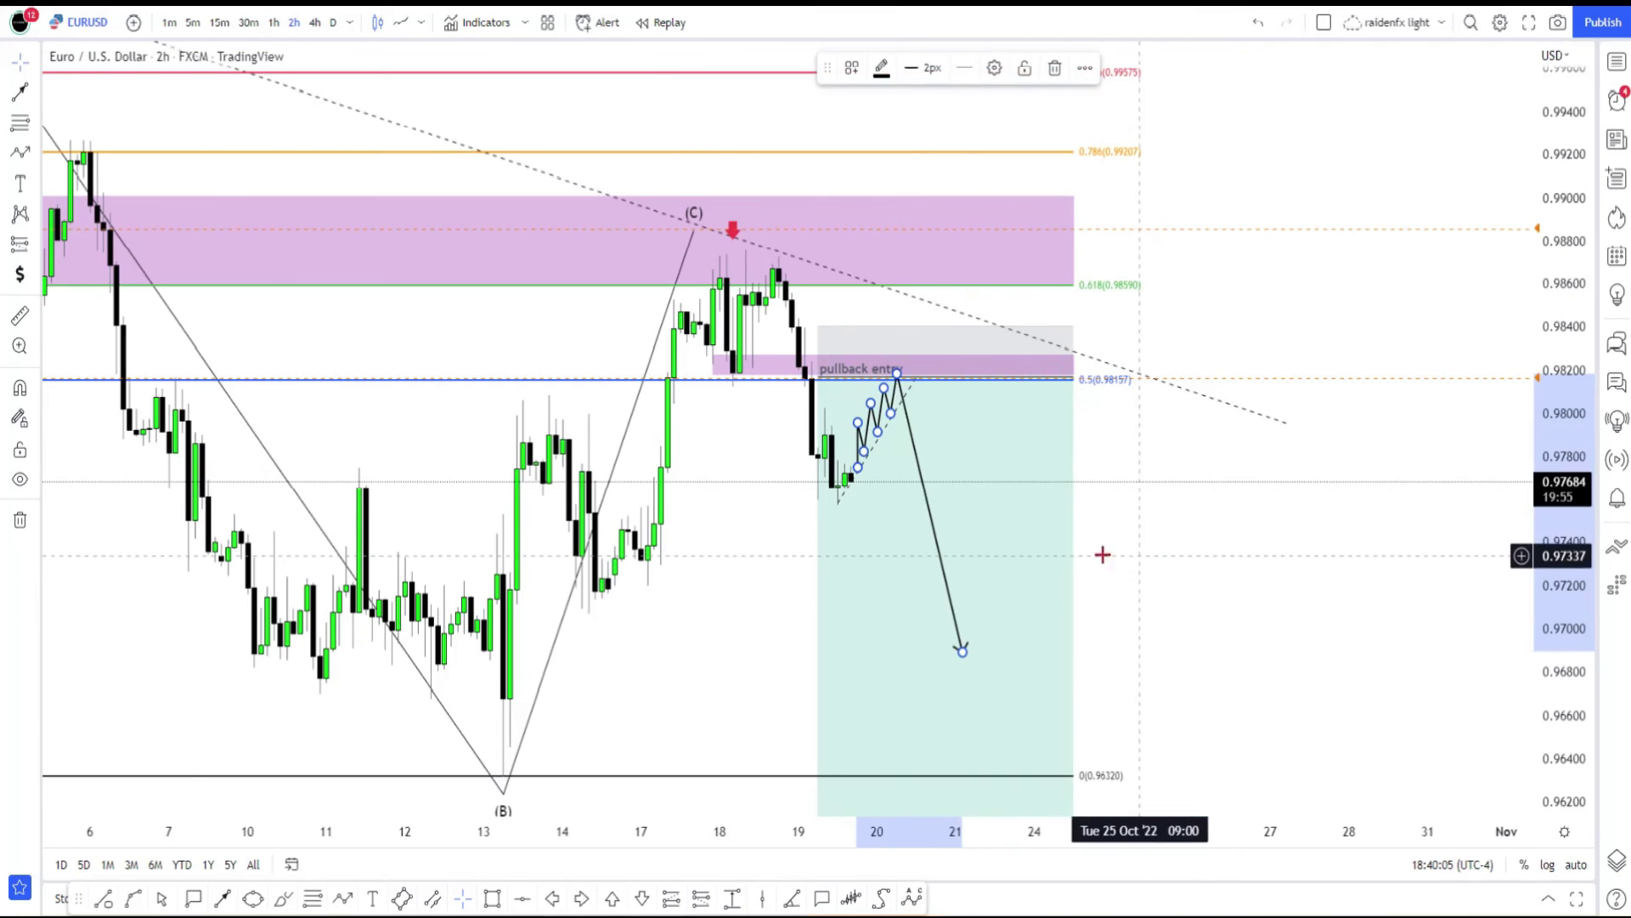